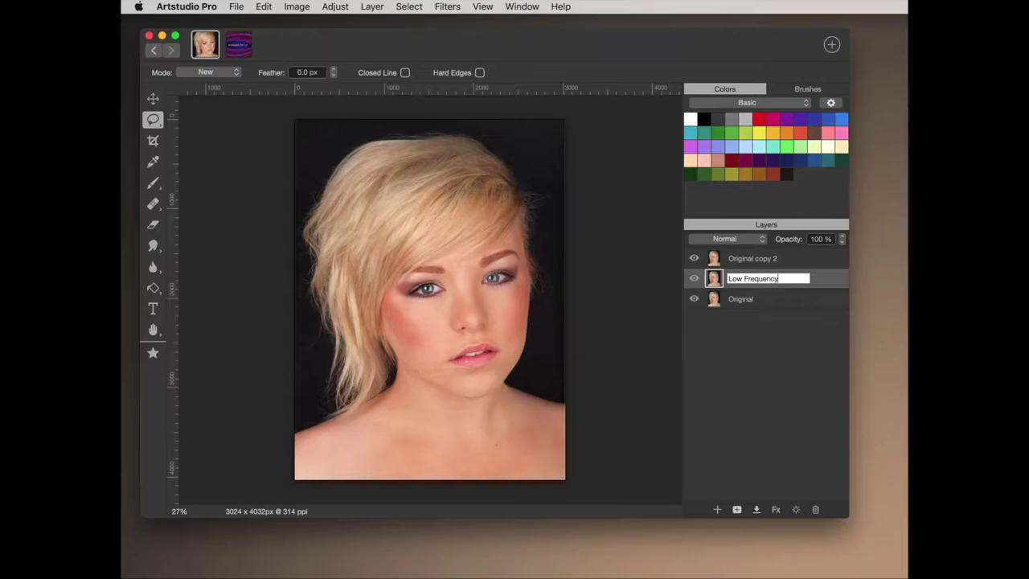
- Rename the "Original copy 2" layer as High Frequency
double_click(749, 258)
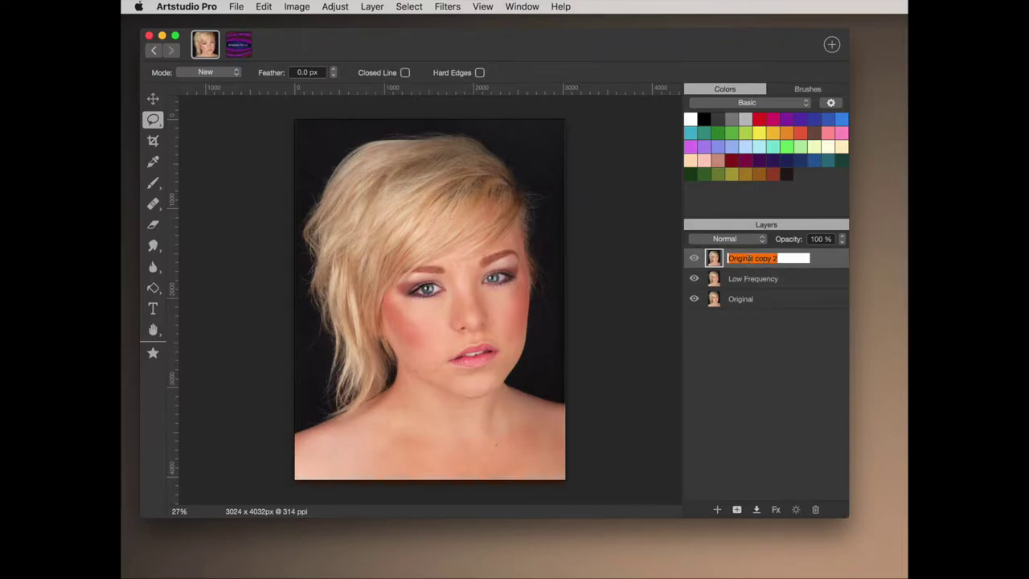
text(High Frequency)
key(Return)
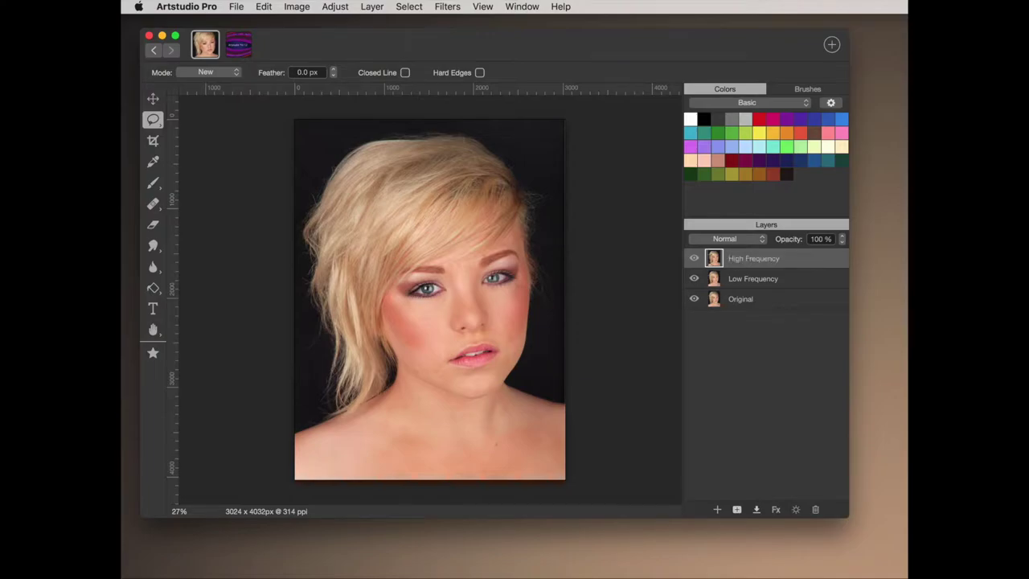
- Hide the High Frequency layer and apply a Gaussian Blur with a 20 px radius to the Low Frequency layer
click(753, 278)
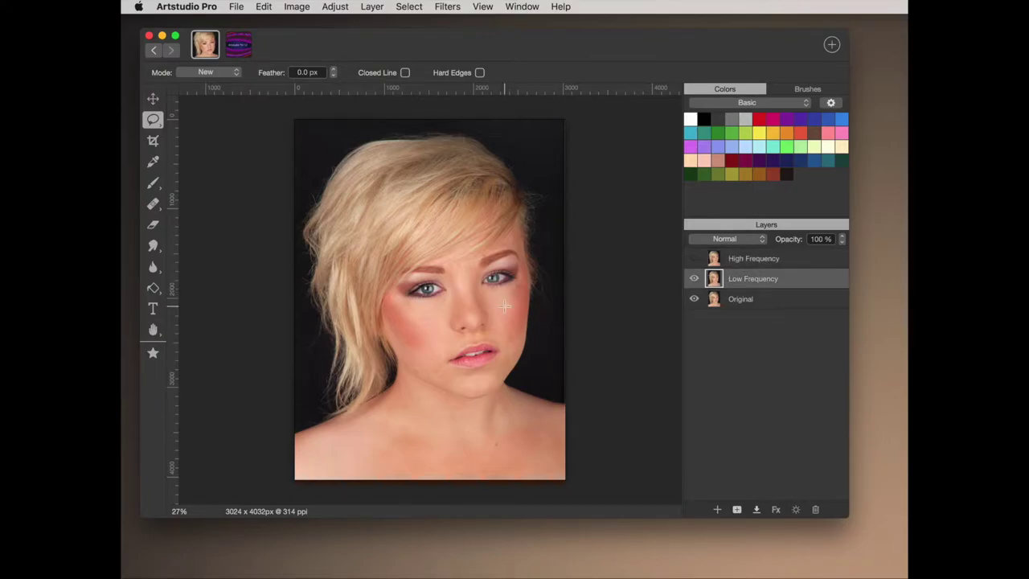
key(super+1)
scroll(424, 327, down, 1)
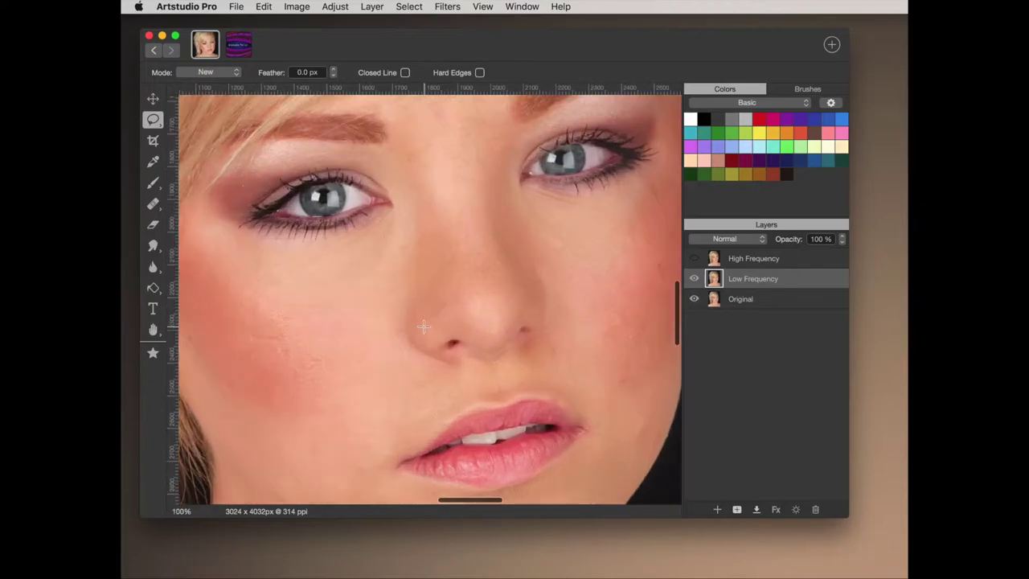
scroll(424, 327, down, 1)
click(447, 6)
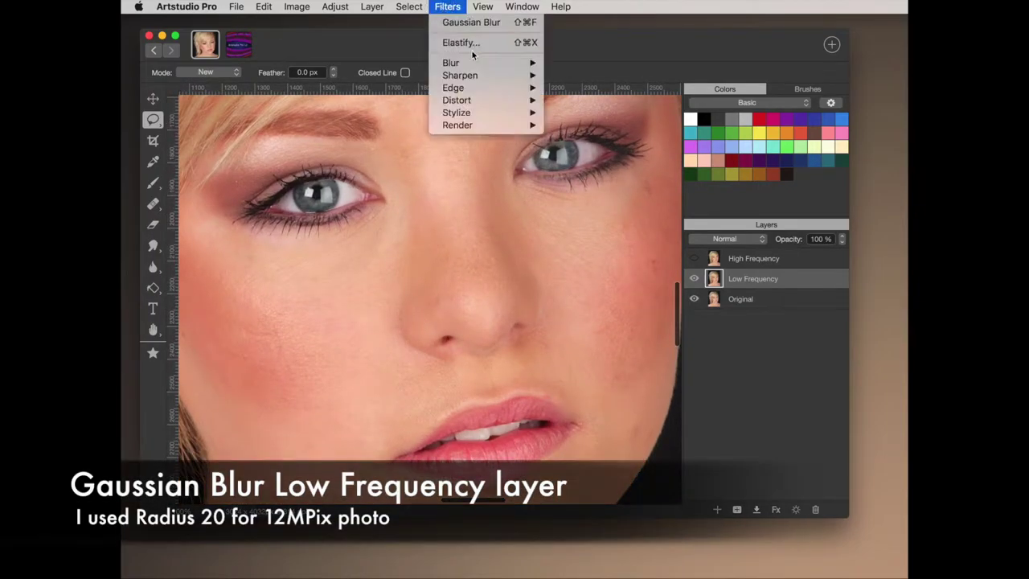
mouse_move(507, 65)
click(566, 75)
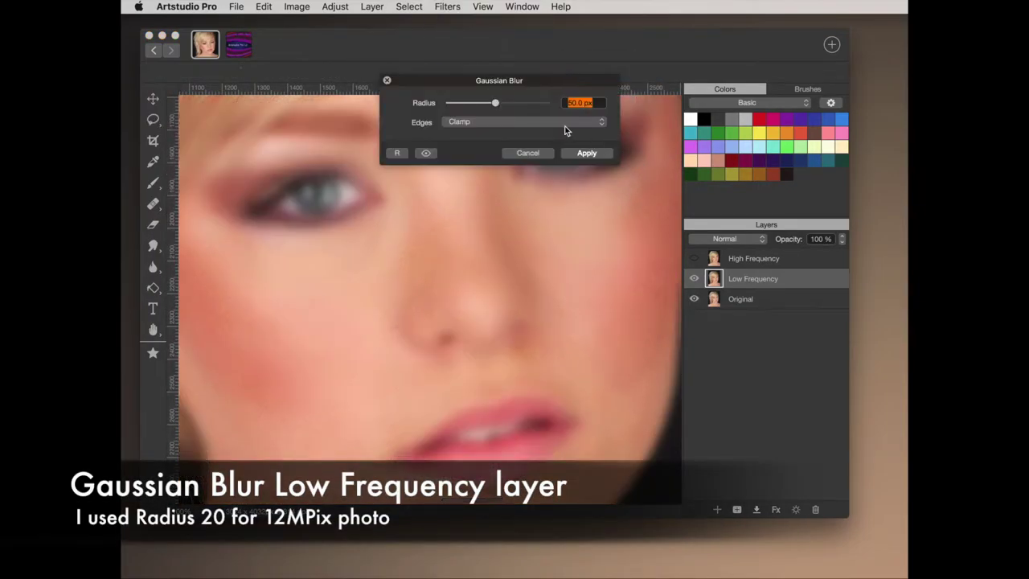
drag(495, 103, 482, 107)
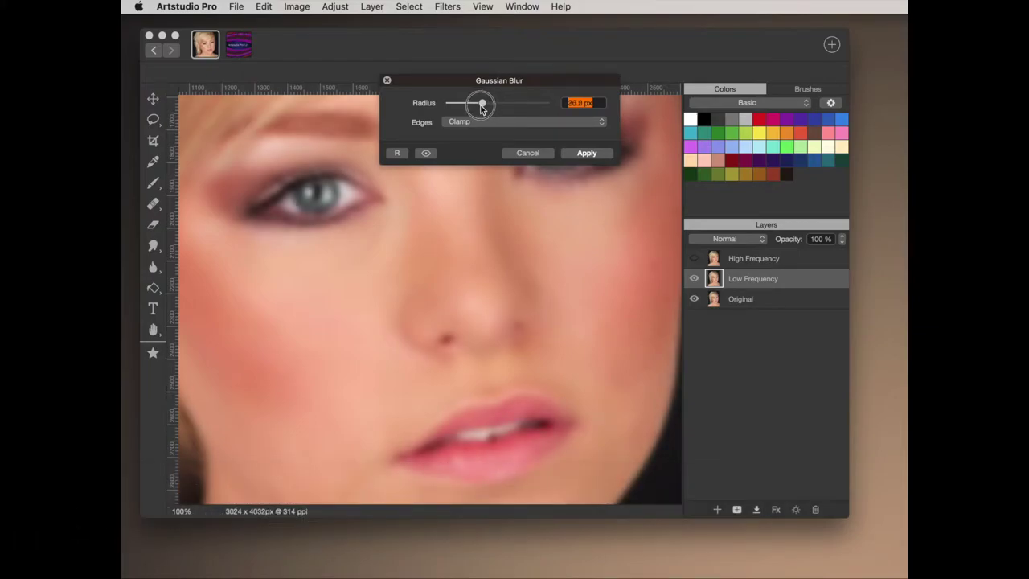
drag(593, 102, 562, 99)
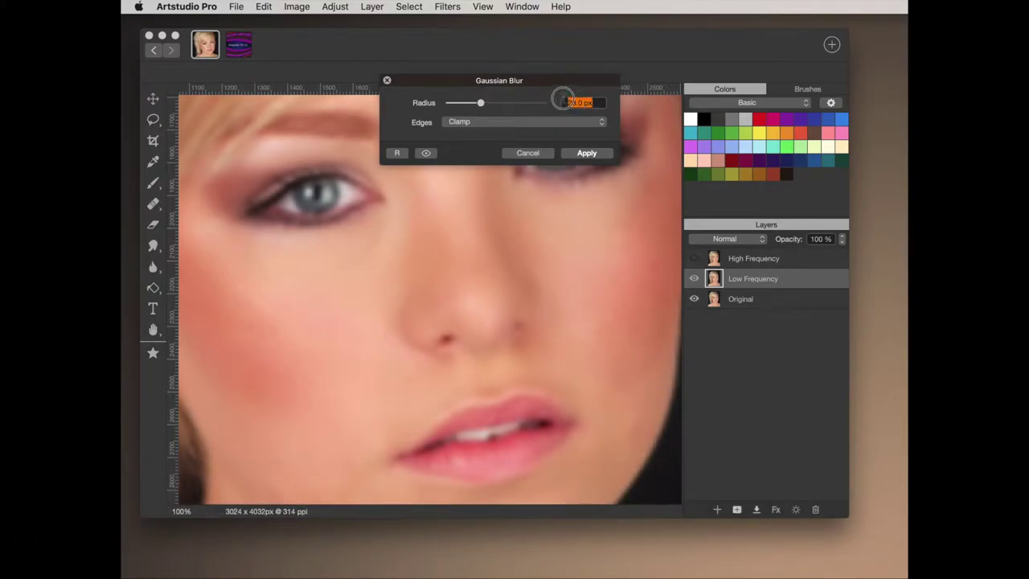
click(587, 153)
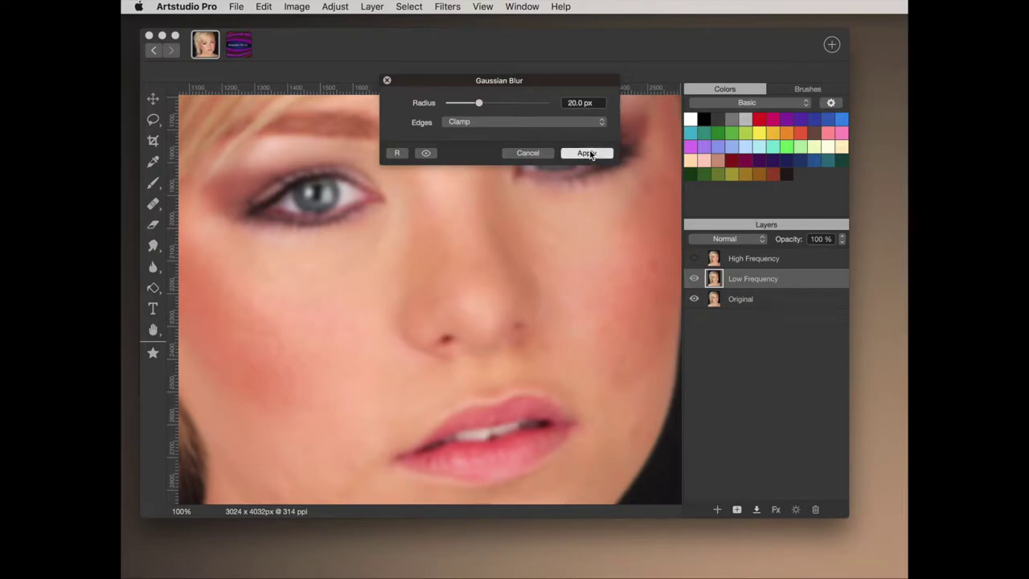
- Show the High Frequency layer again and apply a High Pass filter to it with a 20 px radius and 100% amount
click(696, 258)
click(747, 263)
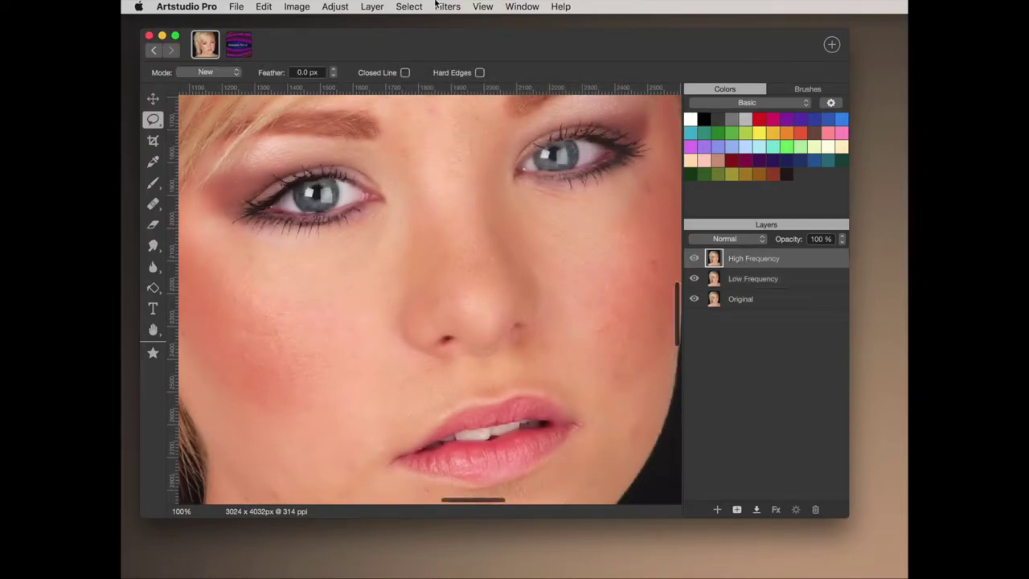
click(446, 8)
mouse_move(490, 63)
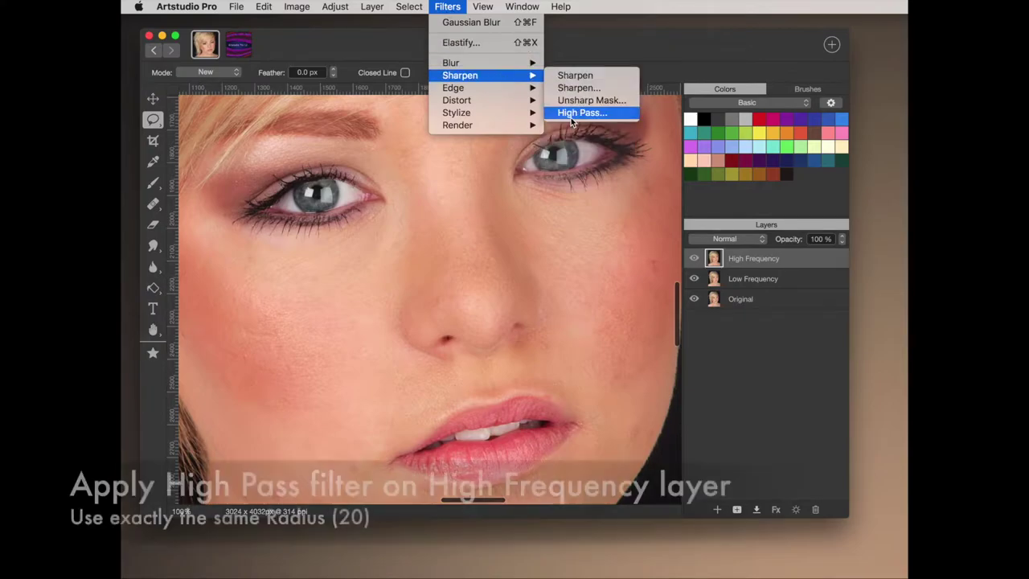
click(580, 113)
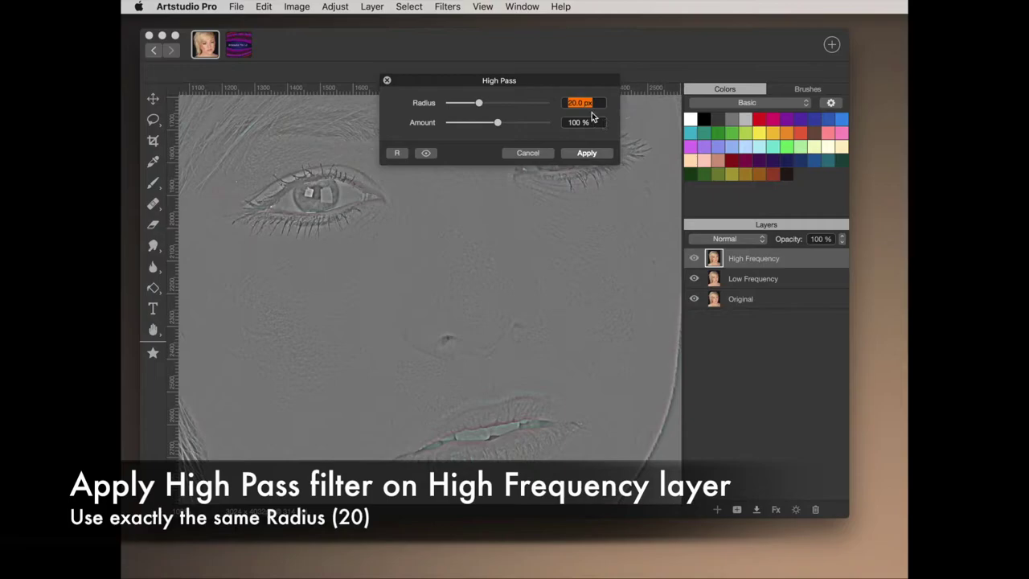
drag(479, 103, 491, 103)
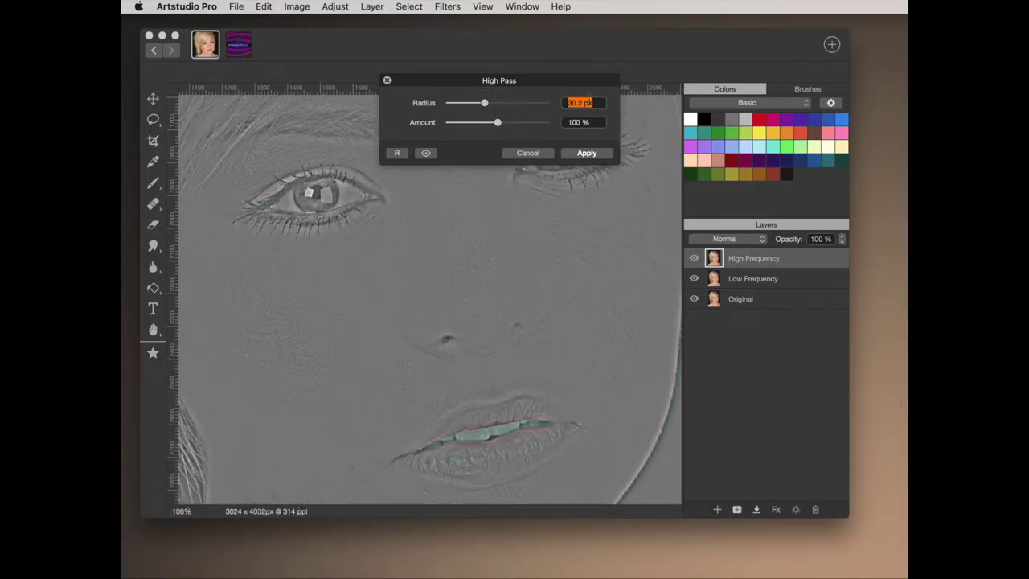
key(Return)
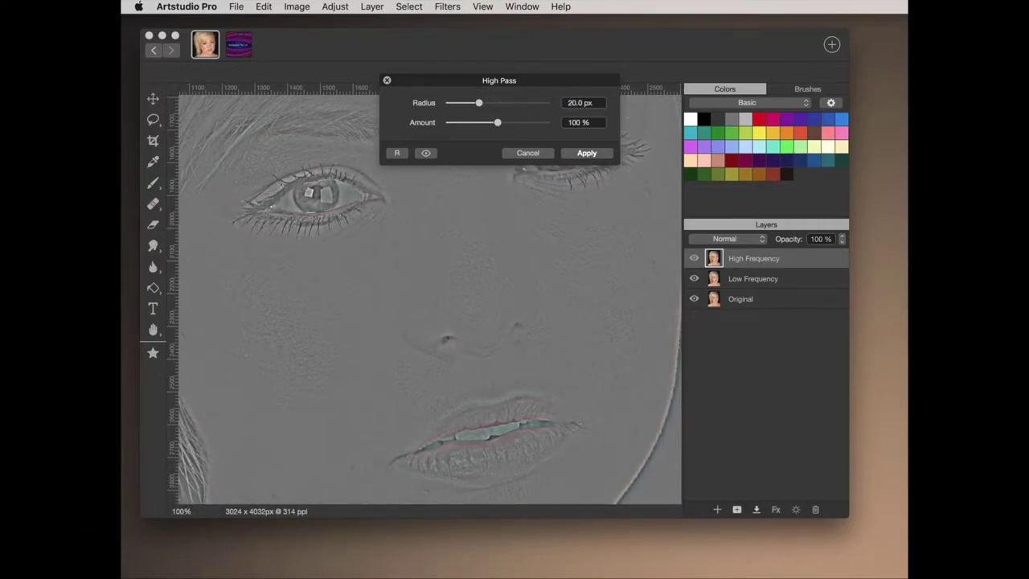
click(590, 152)
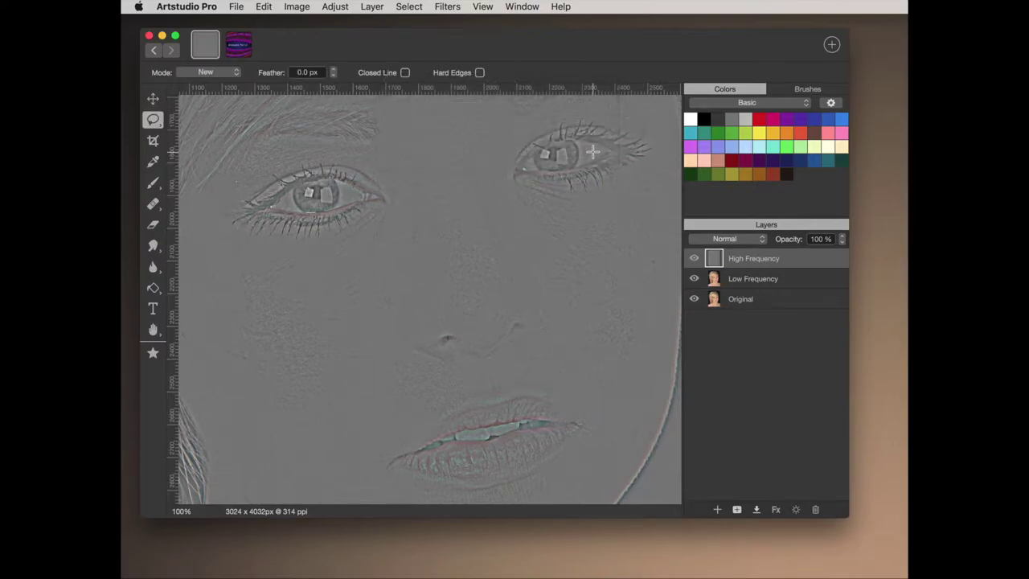
- Set the High Frequency layer's blend mode to Linear Light and its opacity to 50%
right_click(763, 259)
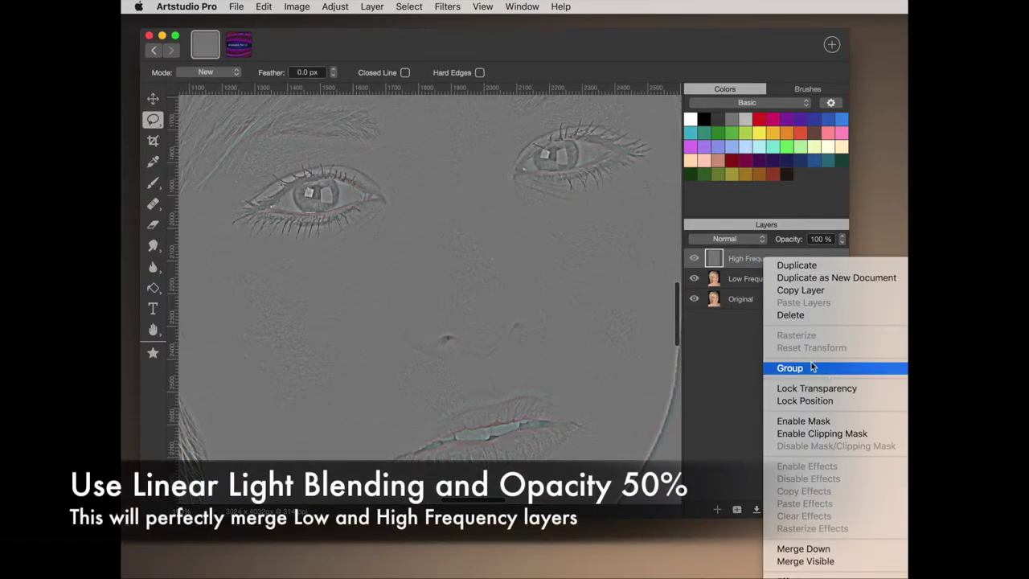
click(739, 244)
click(728, 239)
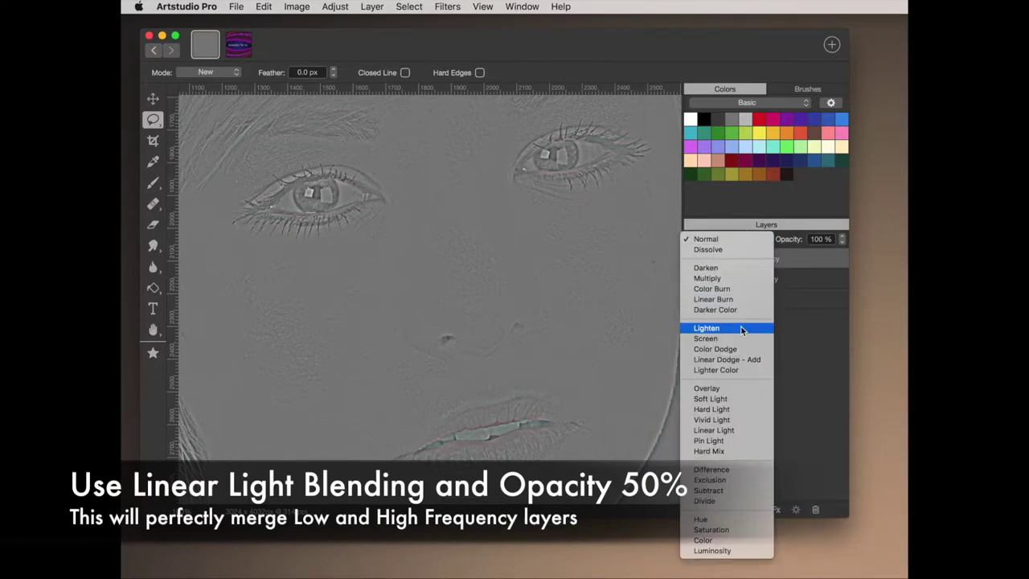
click(733, 431)
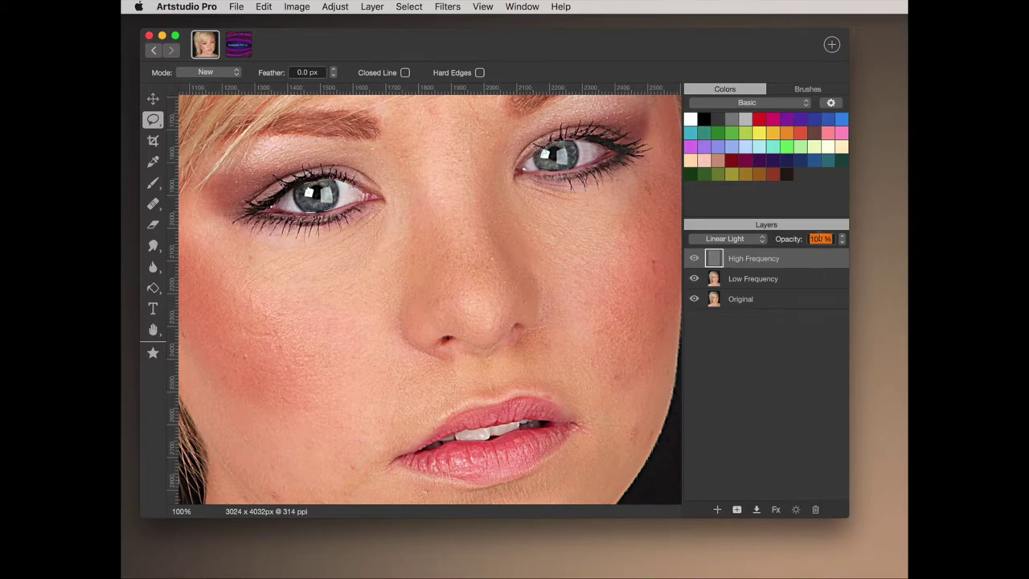
key(Return)
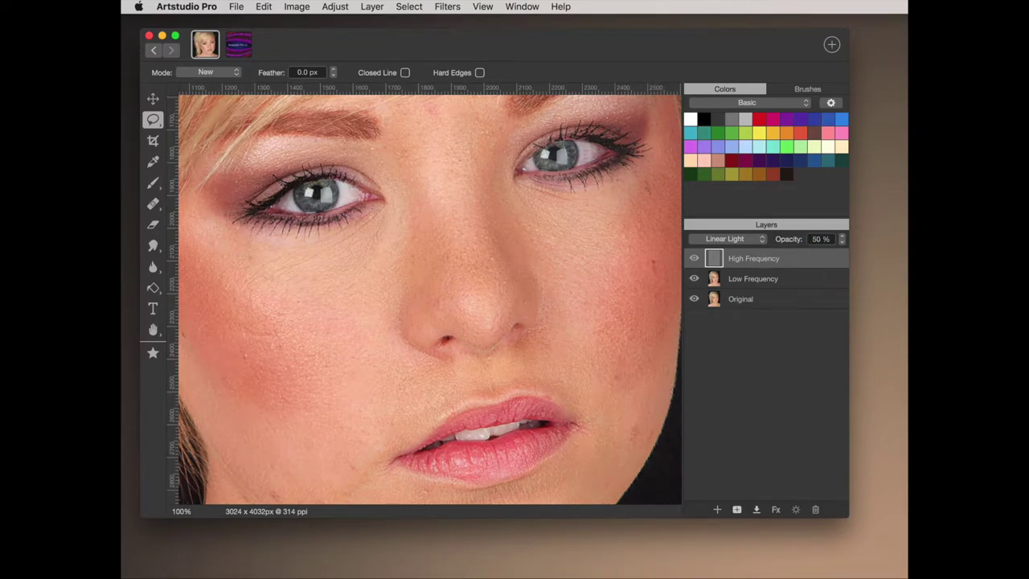
- Group the High Frequency and Low Frequency layers together
super+click(742, 279)
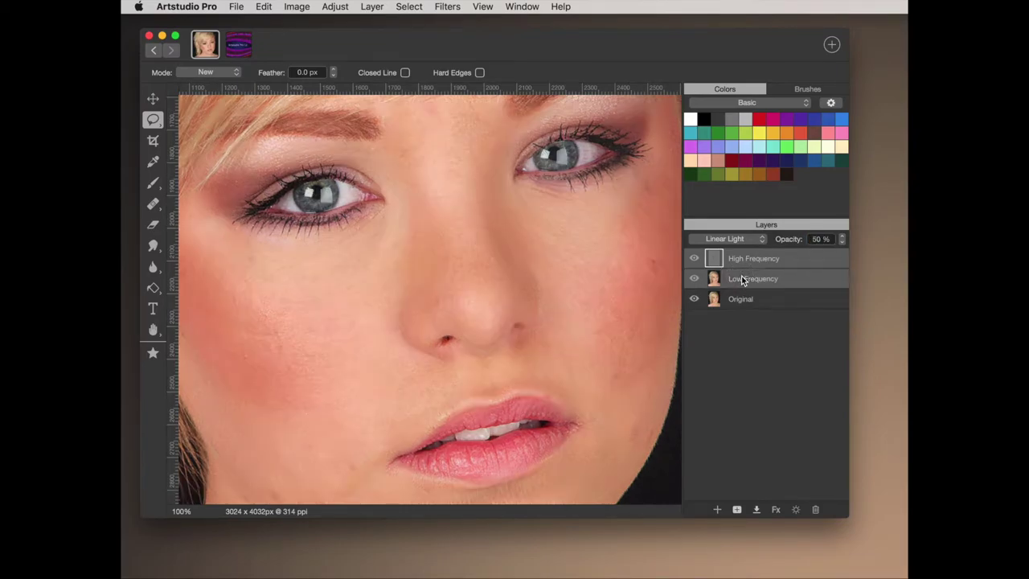
click(738, 511)
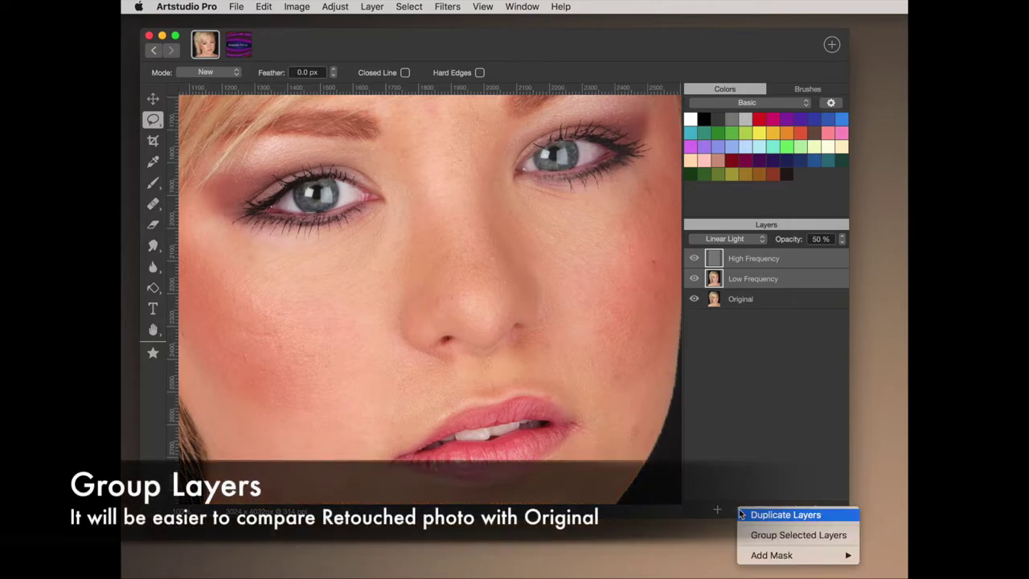
click(772, 534)
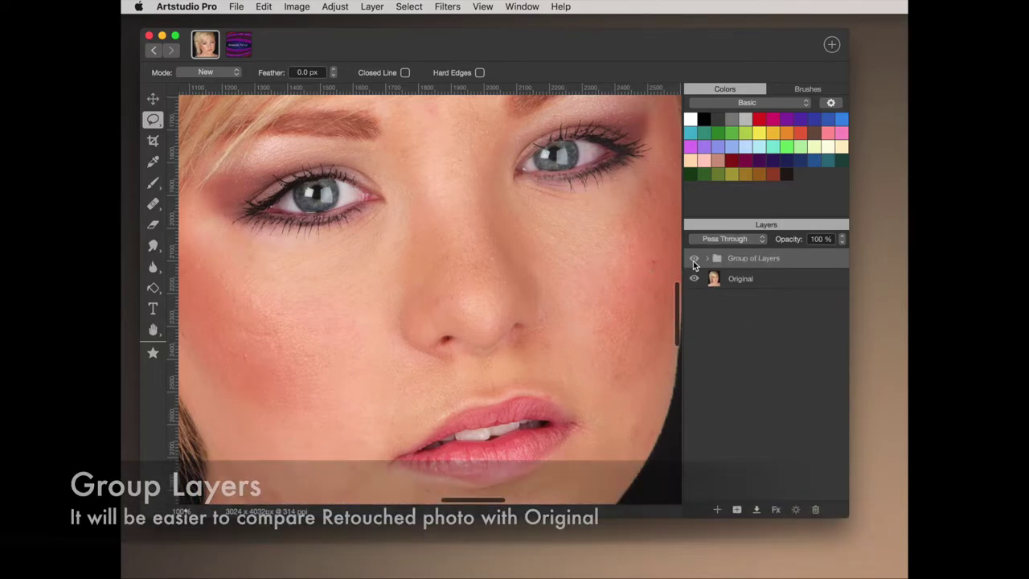
- Expand the layer group and toggle the High Frequency layer's visibility off and on to check its effect
click(706, 258)
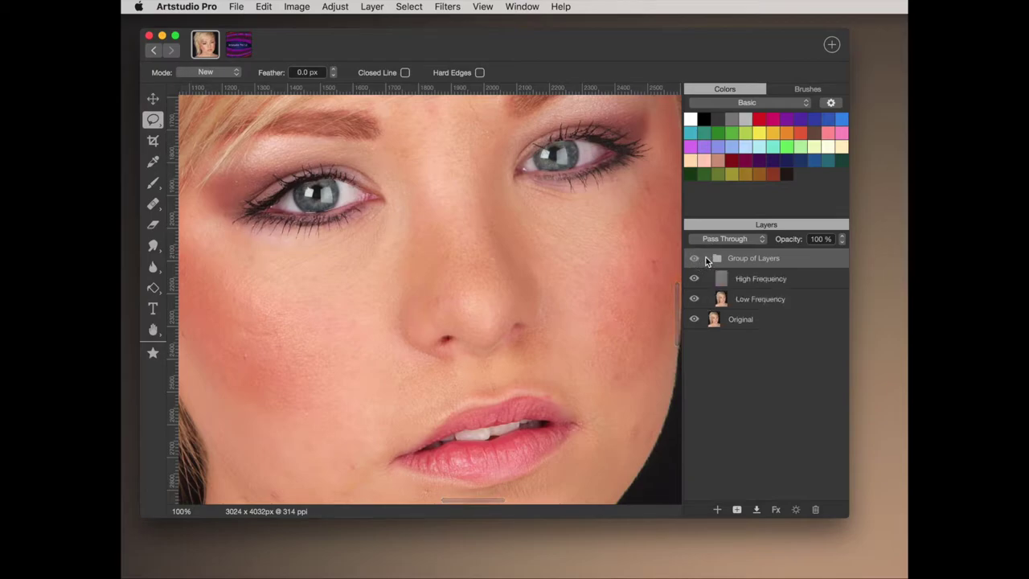
click(694, 279)
click(695, 279)
click(757, 303)
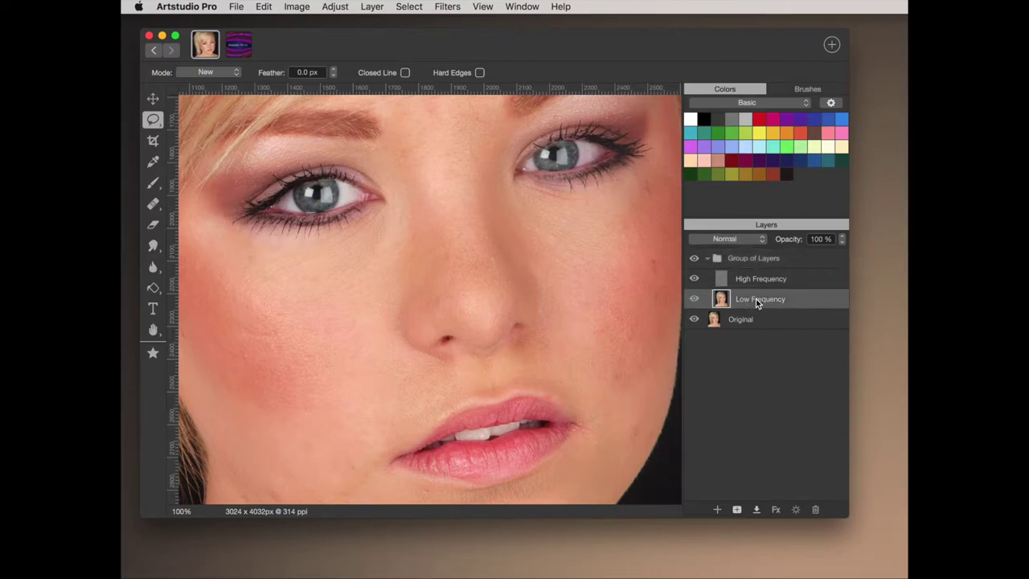
- Rename the layer group as Retouched
double_click(739, 259)
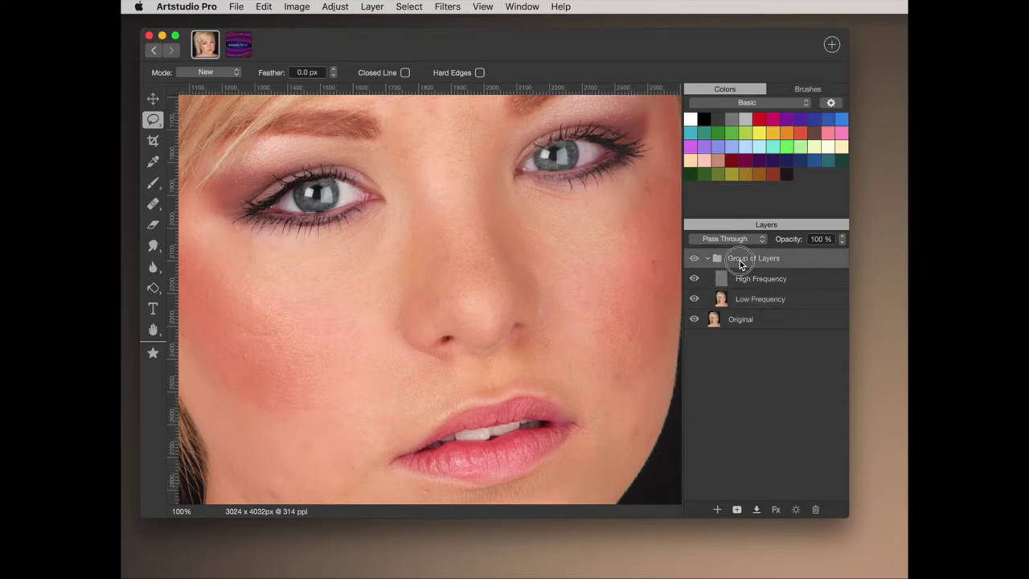
text(Retouch)
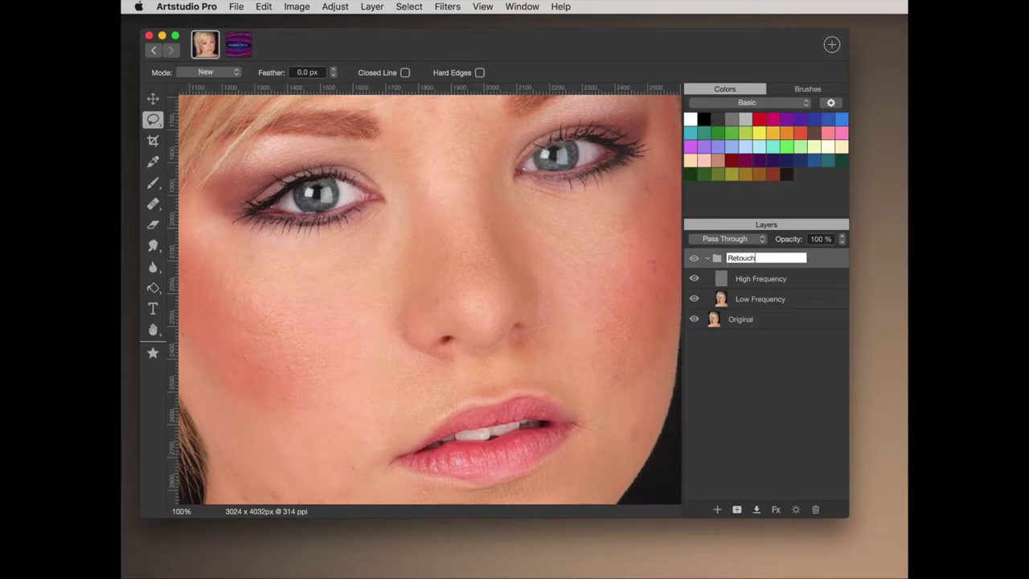
text(ed)
key(Return)
- Make the Low Frequency layer active and outline the reddish cheek beside the hair with a freehand Lasso selection
click(756, 296)
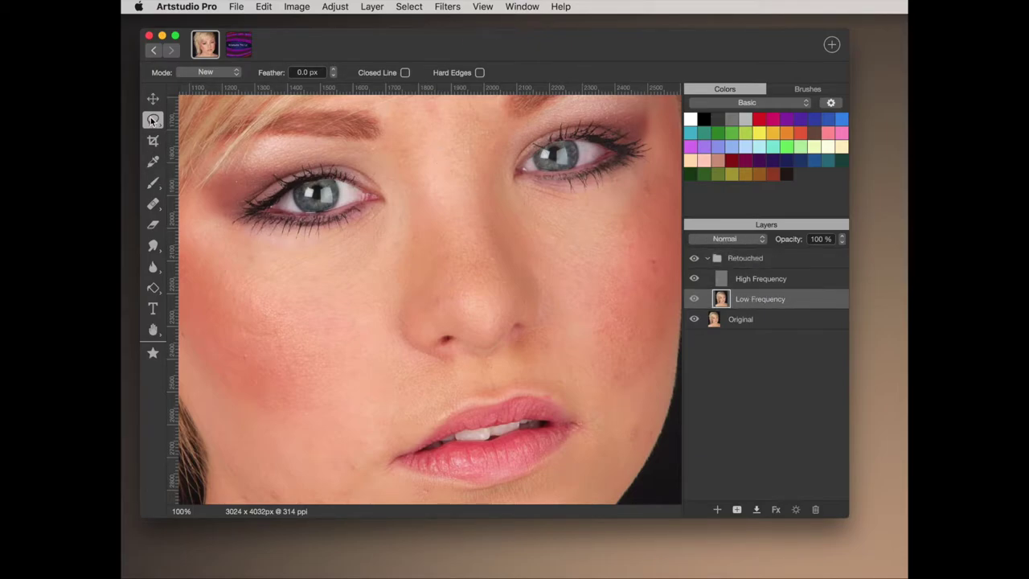
scroll(373, 304, left, 2)
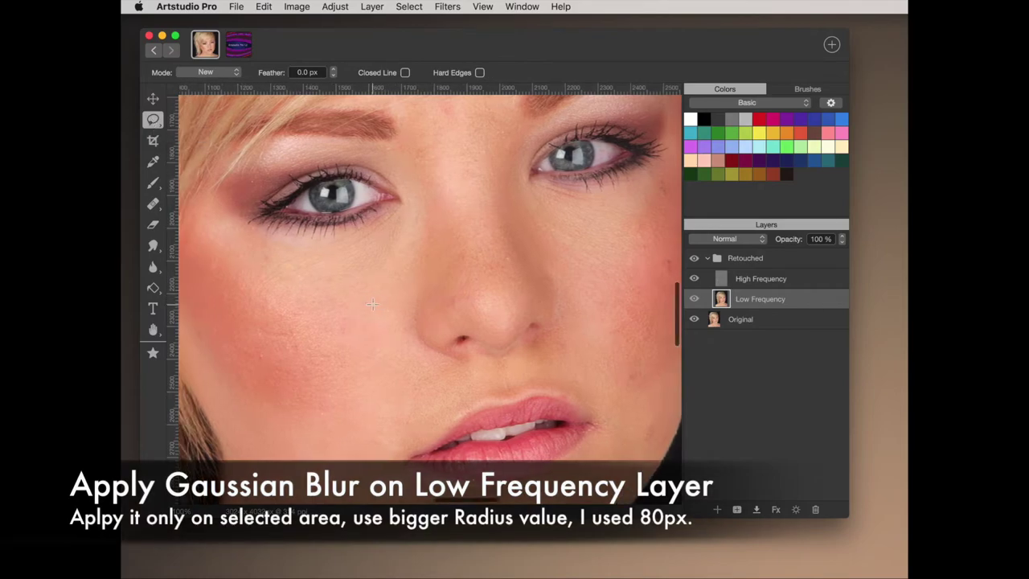
scroll(372, 304, left, 2)
scroll(372, 303, down, 2)
mouse_move(430, 260)
mouse_down()
mouse_move(252, 232)
mouse_move(227, 250)
mouse_move(213, 305)
mouse_move(249, 388)
mouse_move(290, 427)
mouse_move(315, 433)
mouse_move(348, 425)
mouse_move(394, 378)
mouse_move(430, 265)
mouse_up()
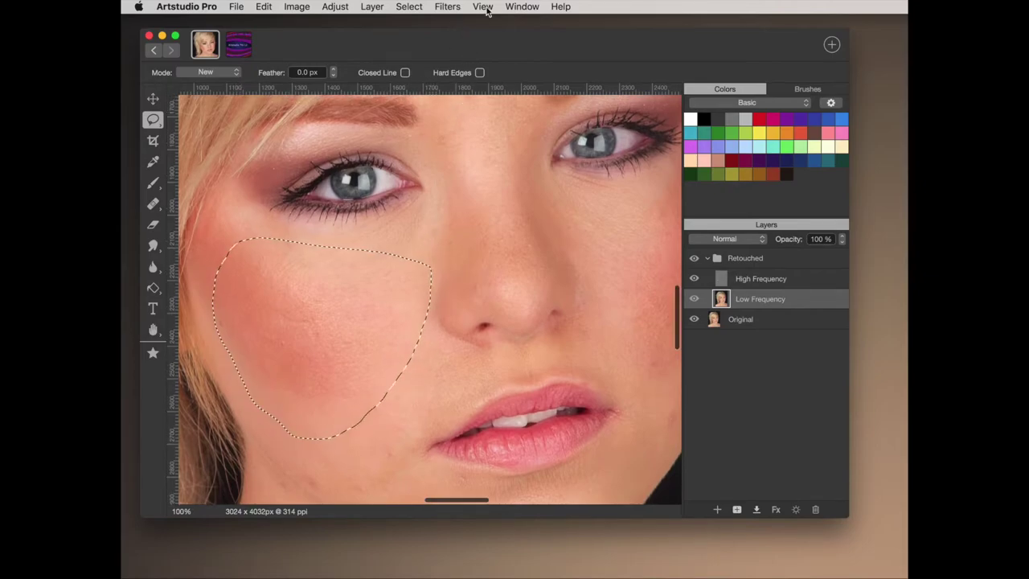
- Preview the cheek selection as a Quick Mask and set the Lasso feather to 54.4 px
click(482, 6)
mouse_move(523, 256)
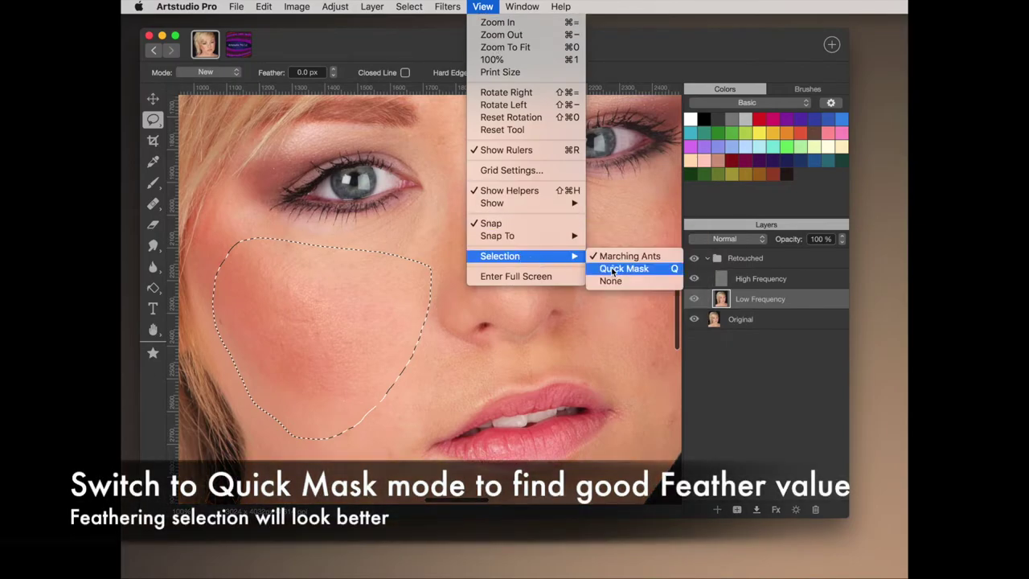
click(615, 268)
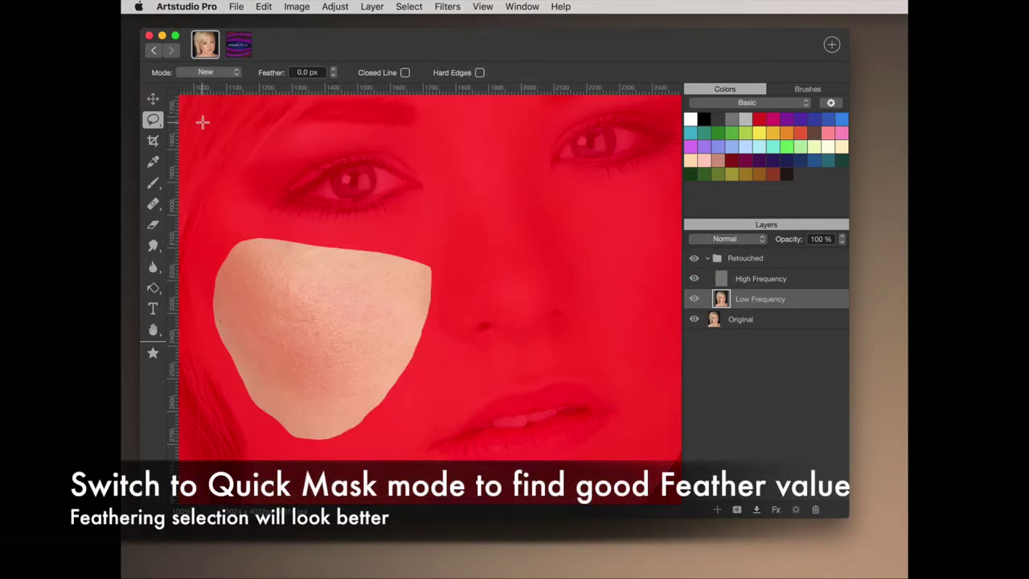
drag(281, 74, 428, 106)
drag(431, 239, 418, 358)
key(q)
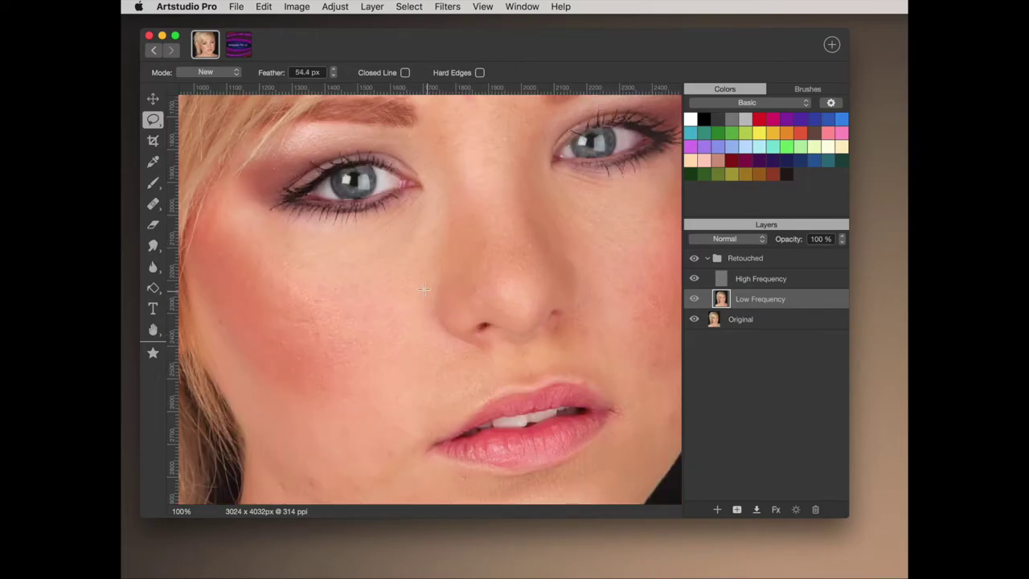
- Redraw the freehand selection around the same cheek with the feathered Lasso and display it as a Quick Mask
mouse_move(411, 253)
mouse_down()
mouse_move(357, 242)
mouse_move(244, 248)
mouse_move(226, 270)
mouse_move(218, 313)
mouse_move(250, 395)
mouse_up()
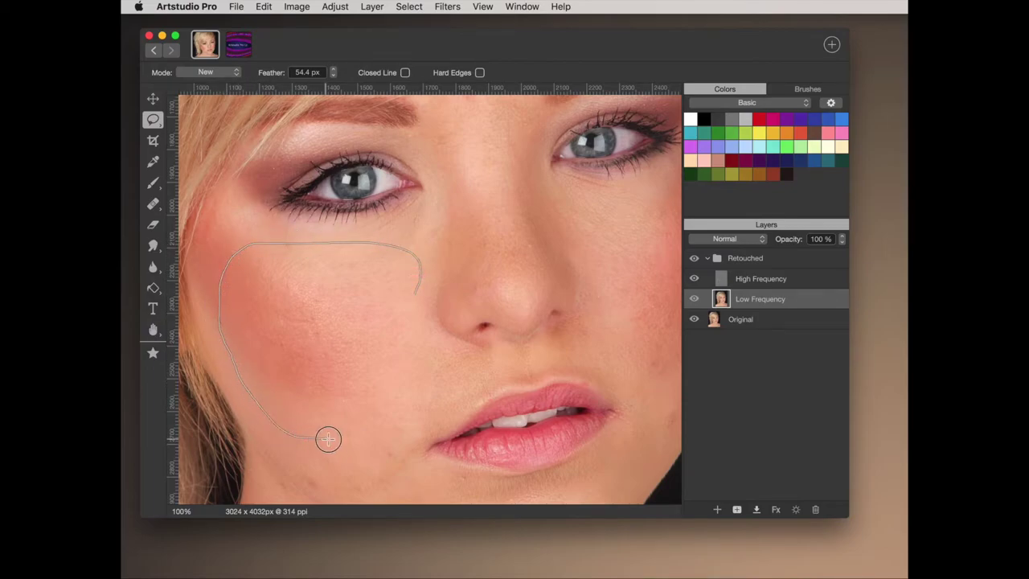
mouse_move(380, 389)
mouse_down()
mouse_move(406, 345)
mouse_move(413, 281)
mouse_up()
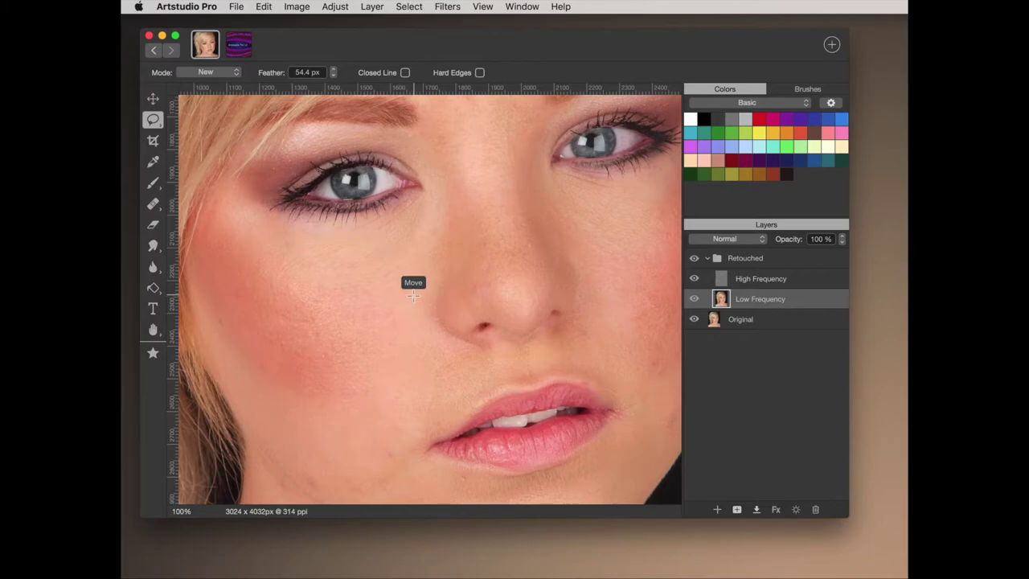
key(q)
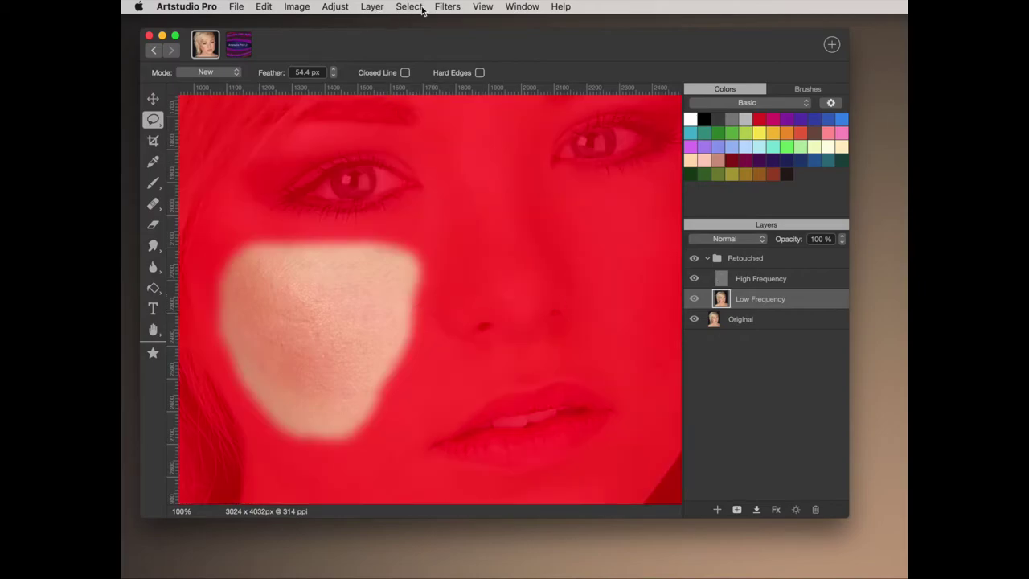
- Smooth the selected cheek on the Low Frequency layer with a Gaussian Blur of 82.9 px radius and Clamp edges
click(448, 7)
mouse_move(471, 61)
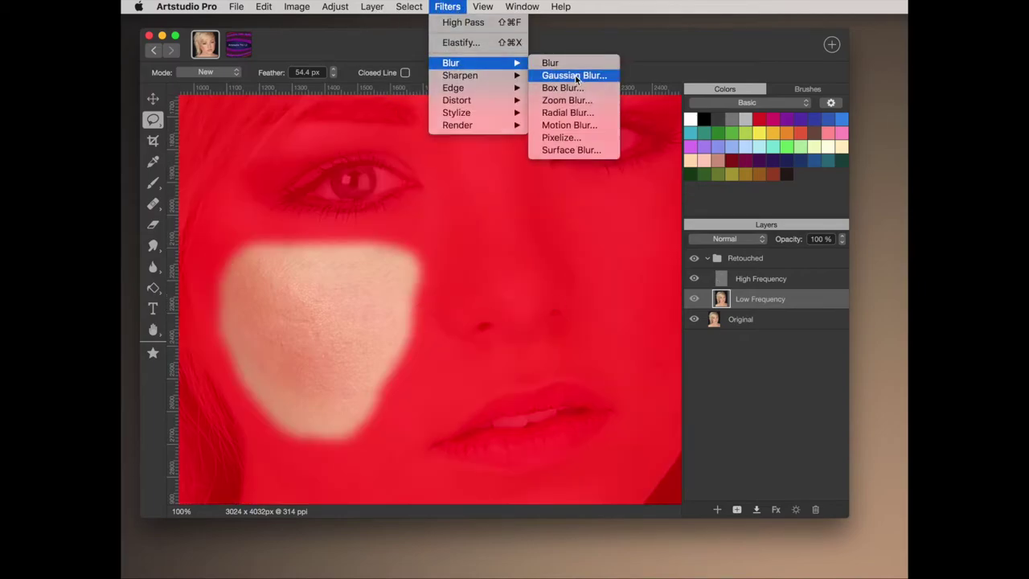
click(573, 74)
drag(482, 104, 516, 107)
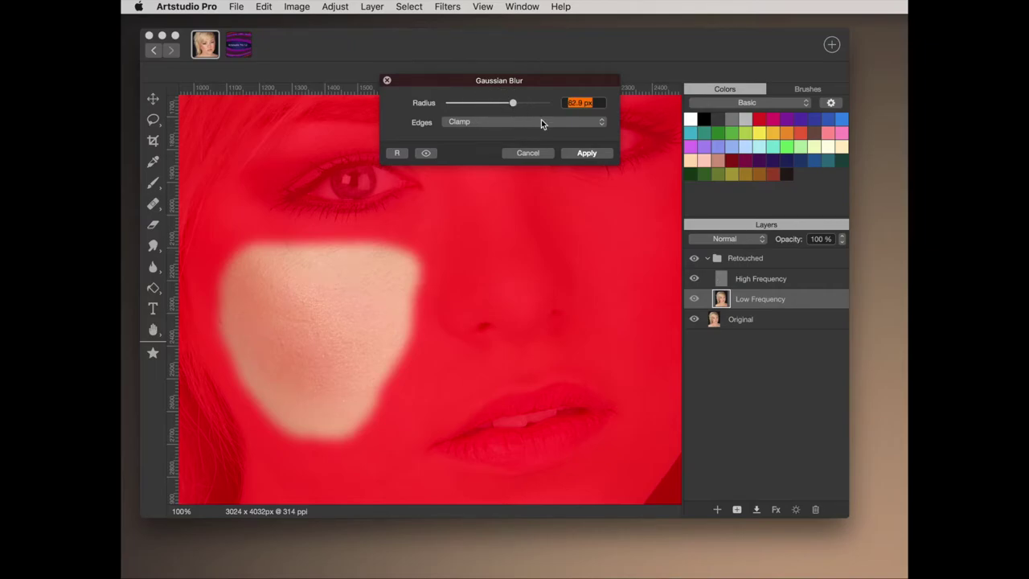
click(588, 153)
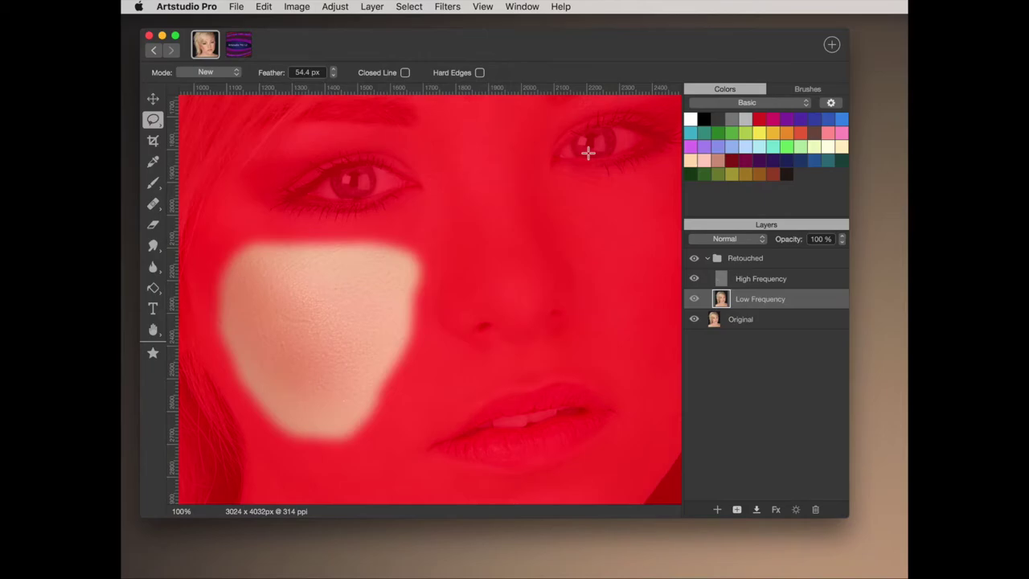
- Switch the selection display from Quick Mask to Marching Ants and deselect the blurred cheek
click(486, 8)
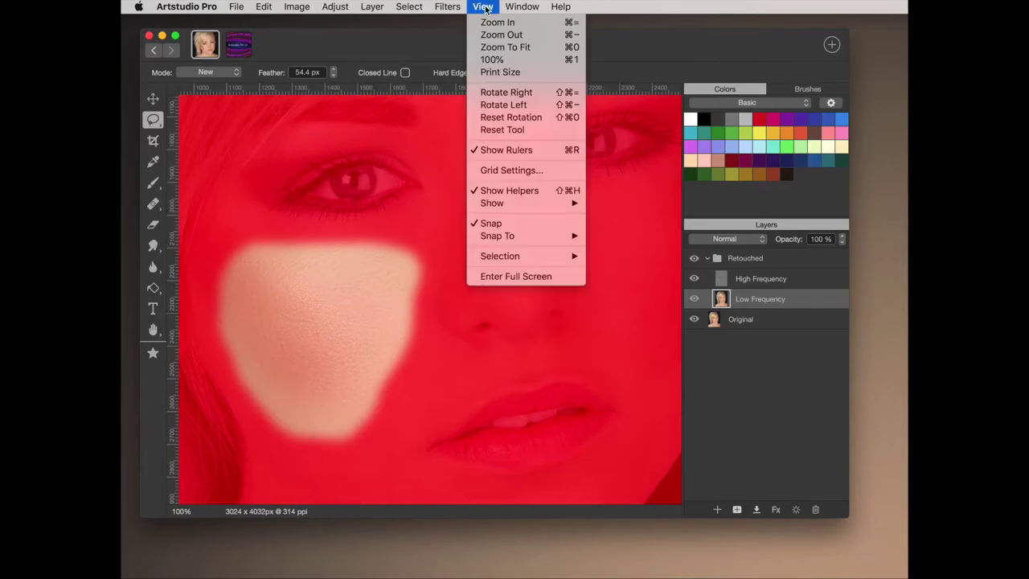
mouse_move(525, 258)
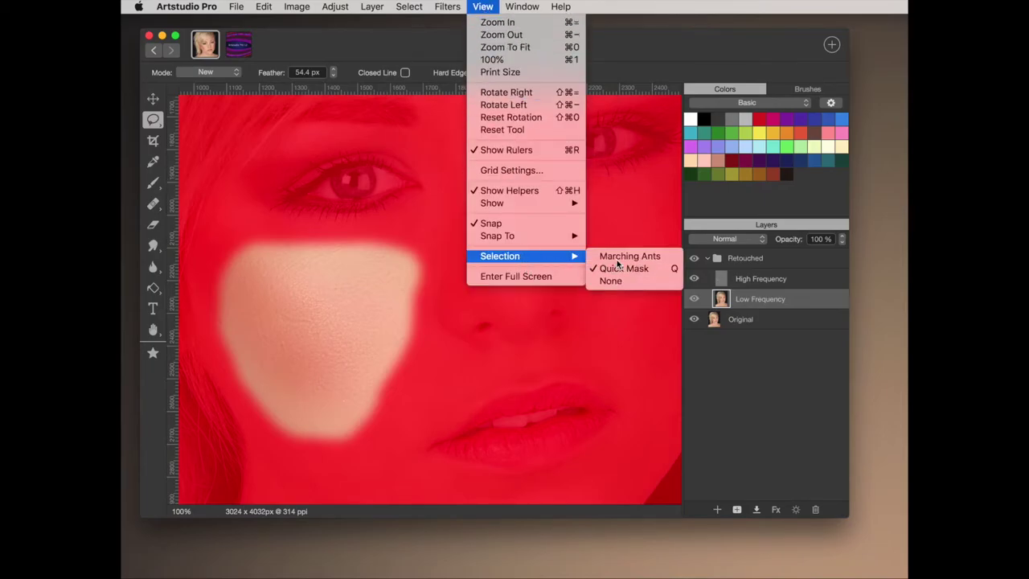
click(615, 257)
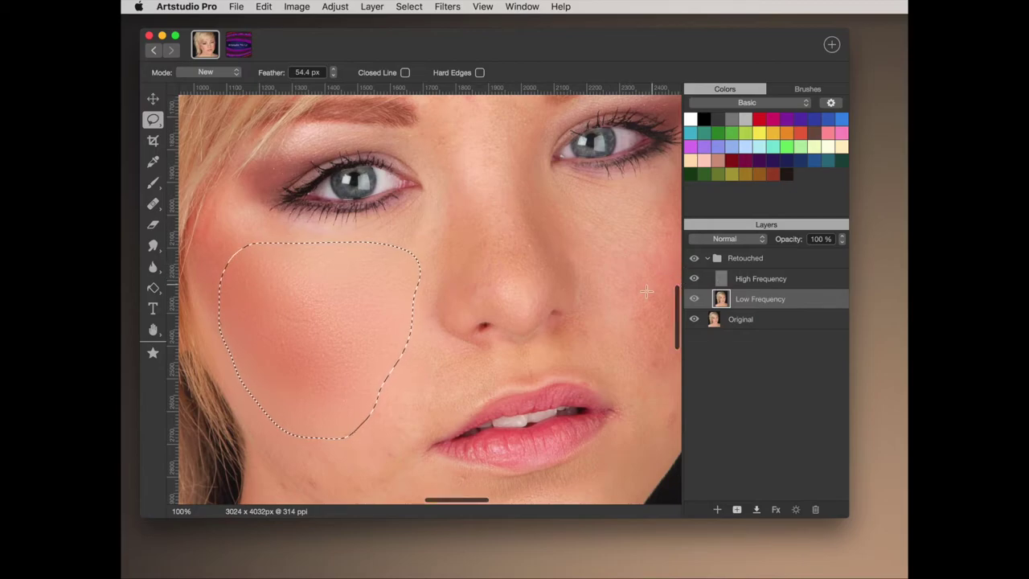
key(super+d)
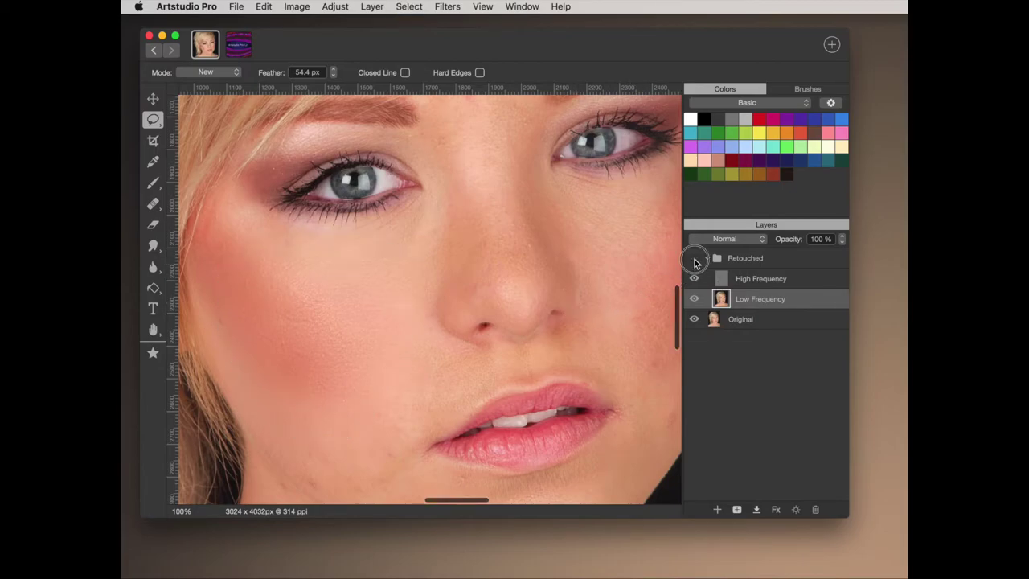
- Outline the reddish cheek beside the dark background with the feathered Lasso and blur it with the same Gaussian Blur settings
scroll(622, 276, right, 5)
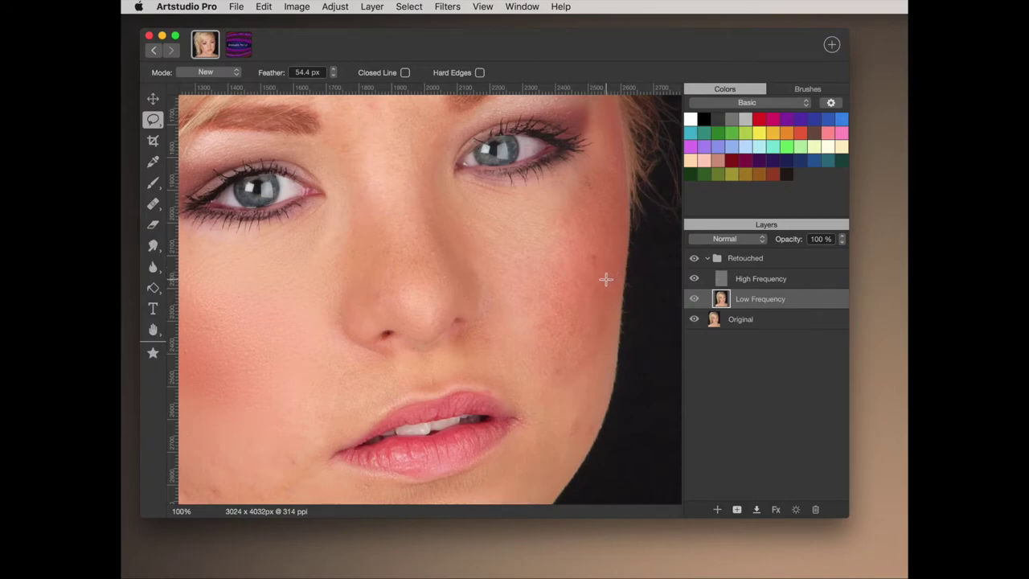
mouse_move(607, 279)
mouse_down()
mouse_move(603, 209)
mouse_move(496, 222)
mouse_move(496, 265)
mouse_move(520, 328)
mouse_up()
mouse_move(539, 382)
mouse_down()
mouse_move(569, 389)
mouse_move(595, 363)
mouse_move(608, 278)
mouse_up()
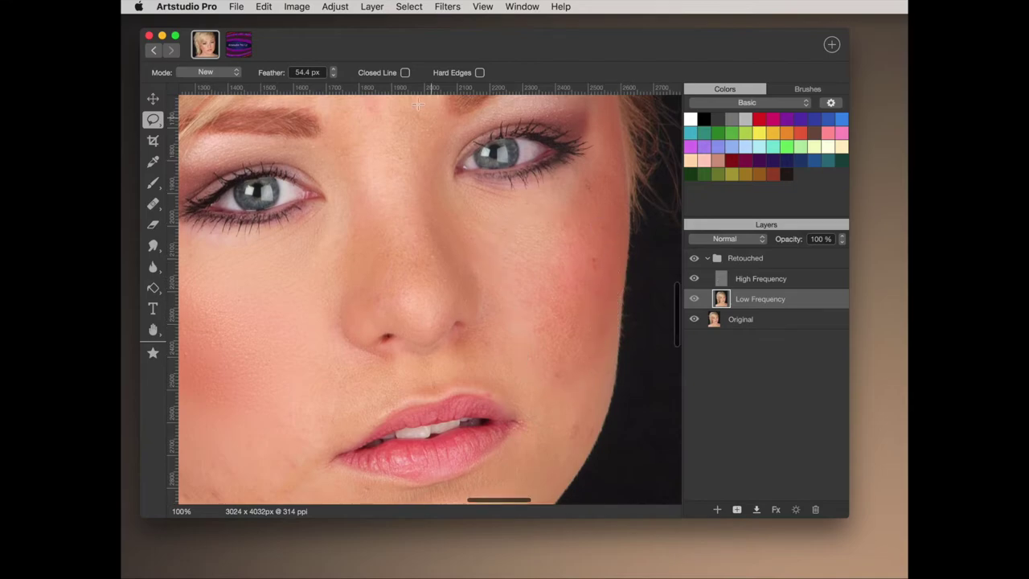
click(447, 6)
mouse_move(515, 63)
click(576, 75)
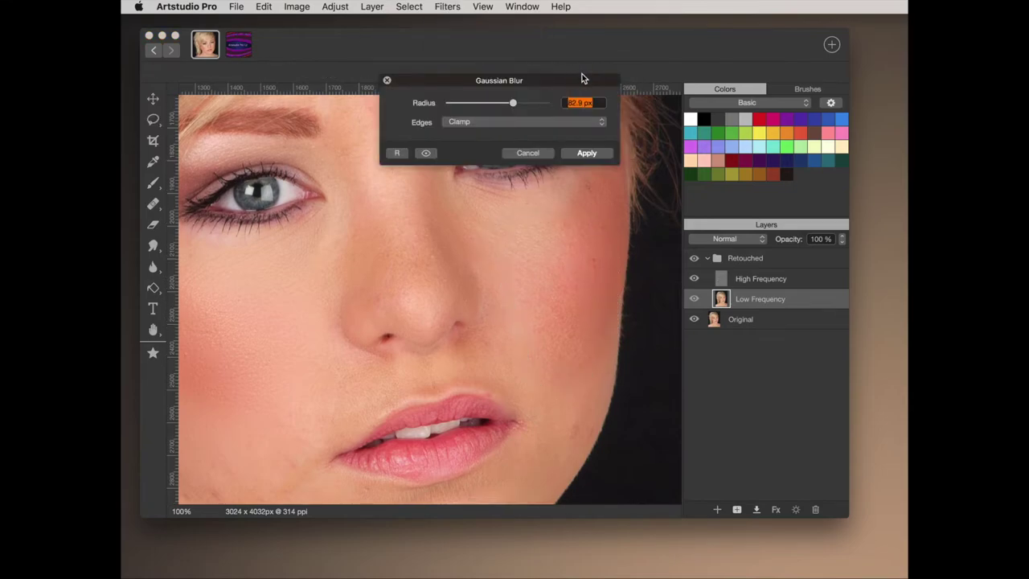
click(587, 152)
- Outline the skin around the mouth and chin with the Lasso, and exclude the lips from the selection in Subtract mode
scroll(547, 280, down, 5)
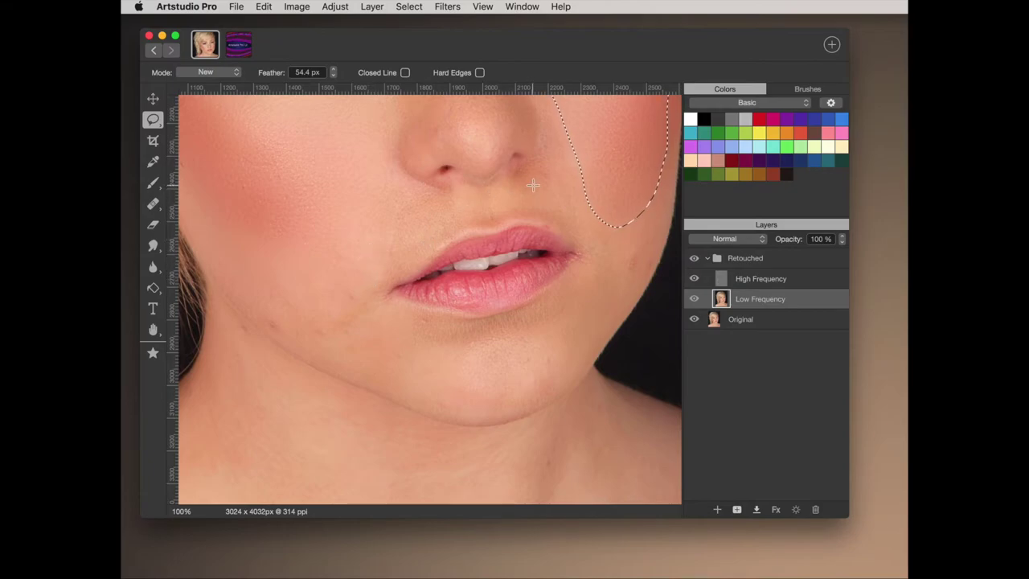
mouse_move(503, 178)
mouse_down()
mouse_move(365, 227)
mouse_move(299, 270)
mouse_move(290, 314)
mouse_move(444, 413)
mouse_move(528, 409)
mouse_move(583, 370)
mouse_move(648, 260)
mouse_move(570, 194)
mouse_move(519, 177)
mouse_up()
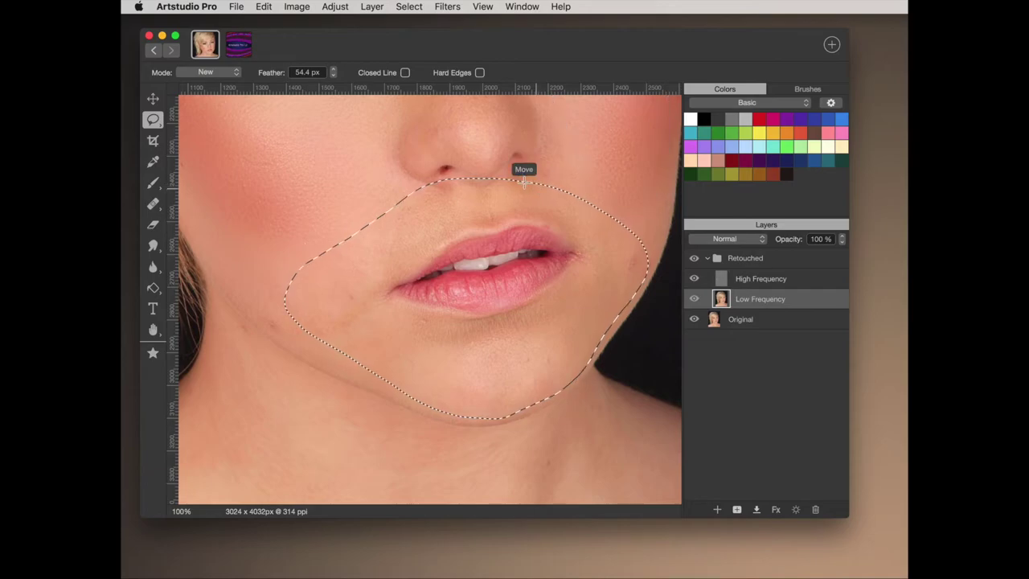
click(201, 73)
click(195, 93)
mouse_move(556, 211)
mouse_down()
mouse_move(459, 211)
mouse_move(372, 303)
mouse_move(540, 325)
mouse_move(577, 223)
mouse_move(556, 211)
mouse_up()
- Apply Gaussian Blur with the existing settings to the mouth and chin skin selection and deselect it
click(449, 7)
mouse_move(483, 63)
click(569, 75)
click(586, 153)
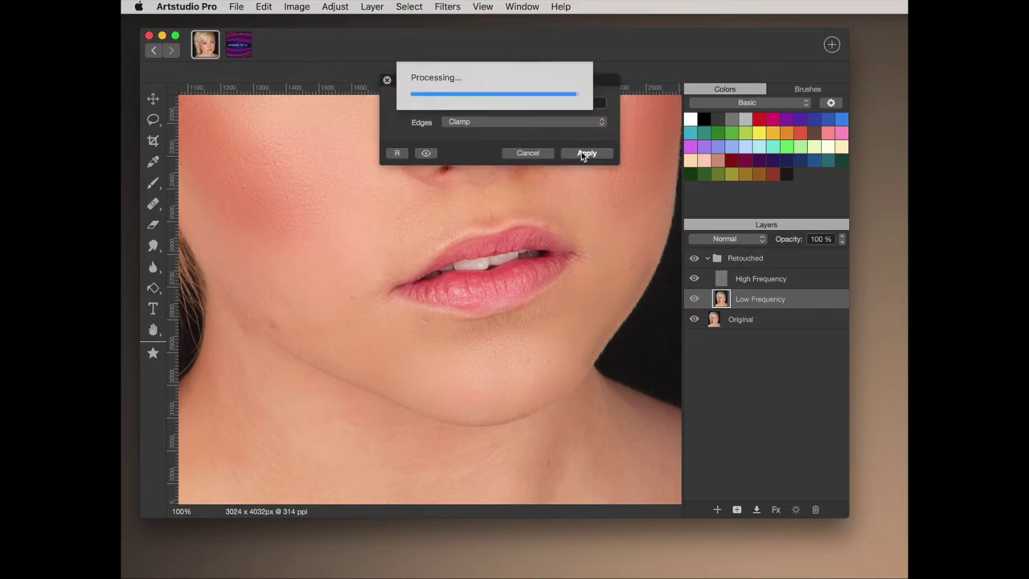
key(super+d)
- Set the Lasso mode back to New and outline the bridge of the nose from between the eyebrows to the tip
scroll(553, 235, down, 2)
scroll(660, 279, down, 2)
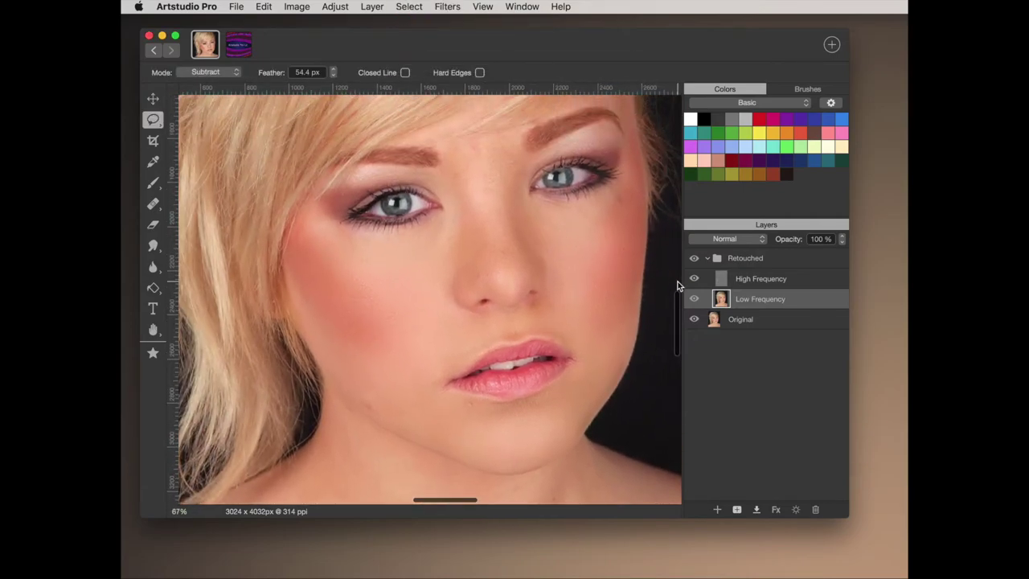
scroll(675, 274, up, 2)
click(208, 73)
click(206, 46)
mouse_move(426, 195)
mouse_down()
mouse_move(423, 362)
mouse_move(451, 367)
mouse_move(480, 362)
mouse_move(489, 325)
mouse_move(438, 196)
mouse_up()
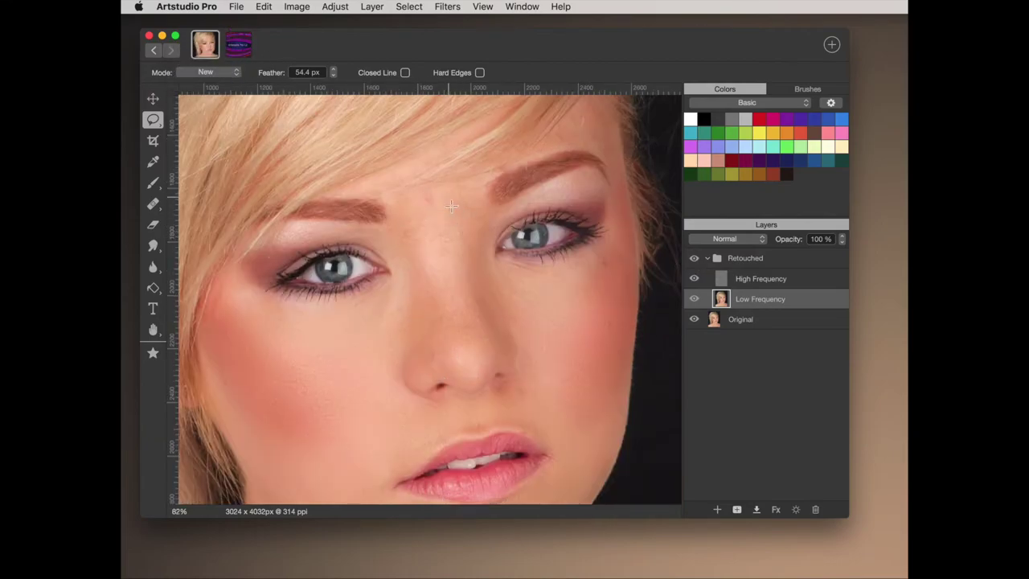
- Reapply the last Gaussian Blur to the nose selection and deselect it
click(448, 7)
click(473, 22)
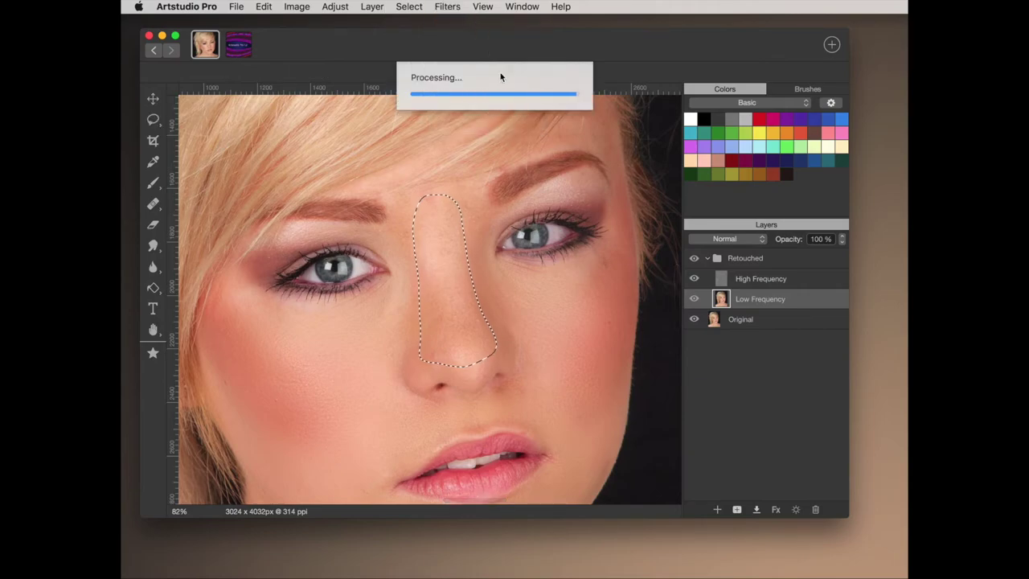
key(super+d)
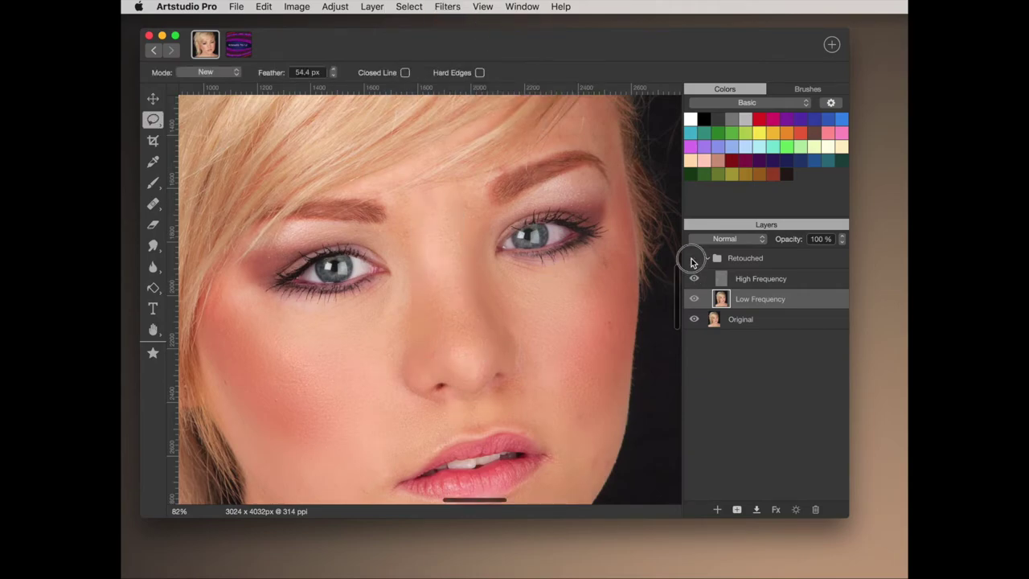
- Merge a duplicate of the Retouched group into a single layer, and collapse and hide the original group
scroll(685, 263, up, 5)
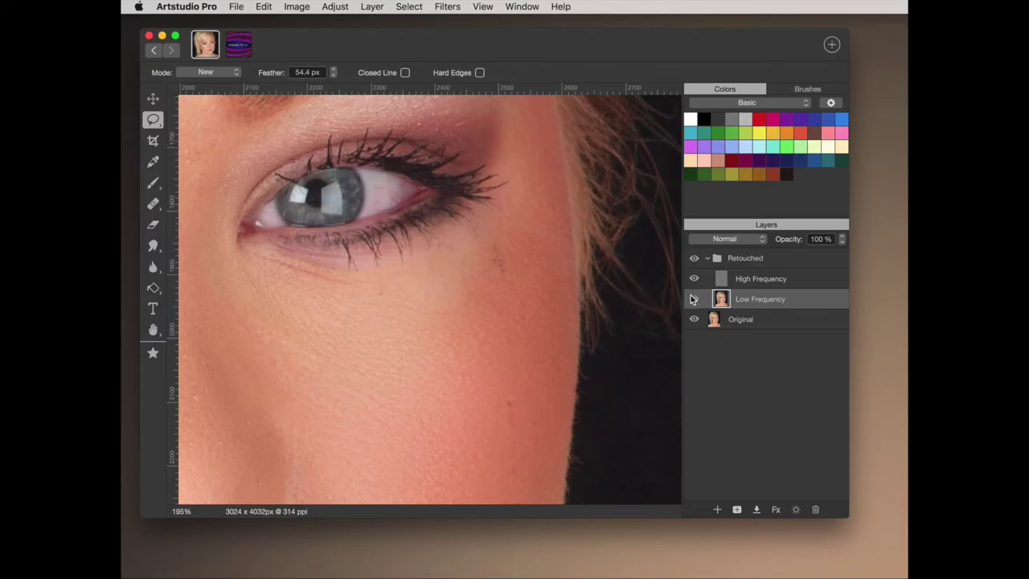
click(749, 261)
click(738, 512)
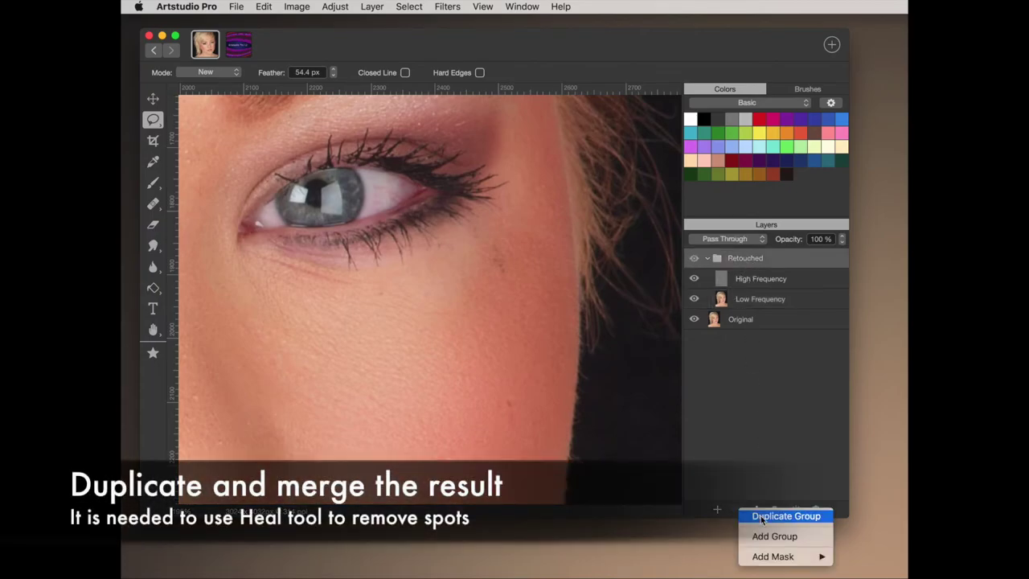
click(780, 515)
right_click(746, 260)
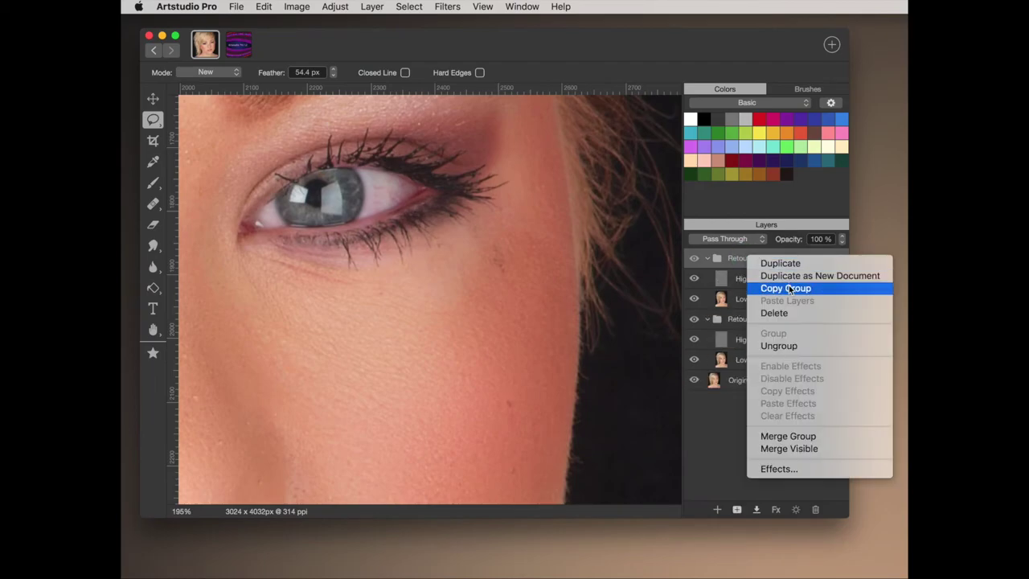
click(832, 439)
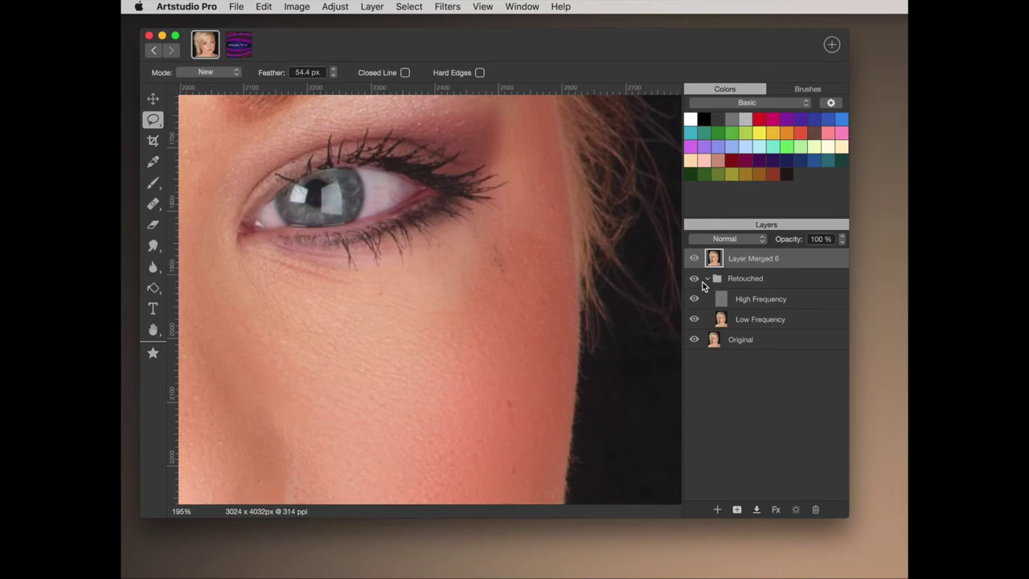
click(708, 279)
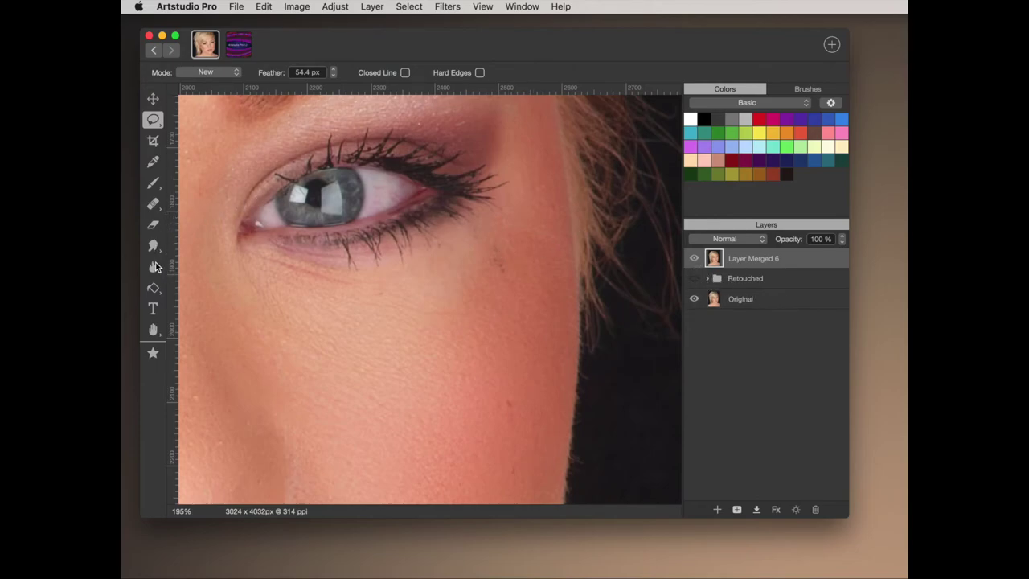
- Remove the dark spots below the outer eye corner with the Heal tool at 100 px, sampling clean cheek skin
click(153, 206)
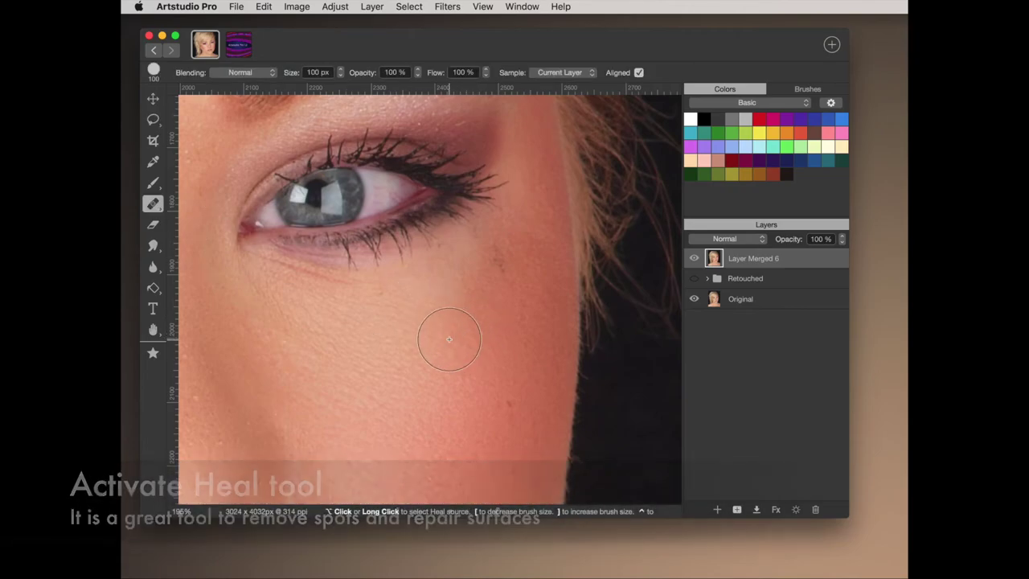
alt+click(434, 373)
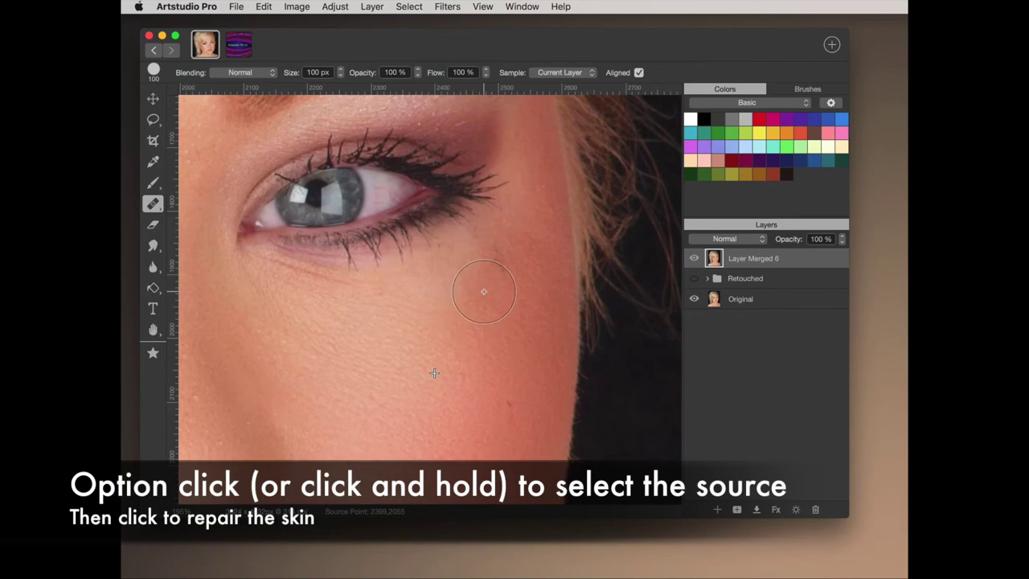
click(494, 257)
- Reduce the Heal brush to 40 px and remove the dark spot on the outer cheek, sampling the skin just below it
scroll(456, 413, down, 5)
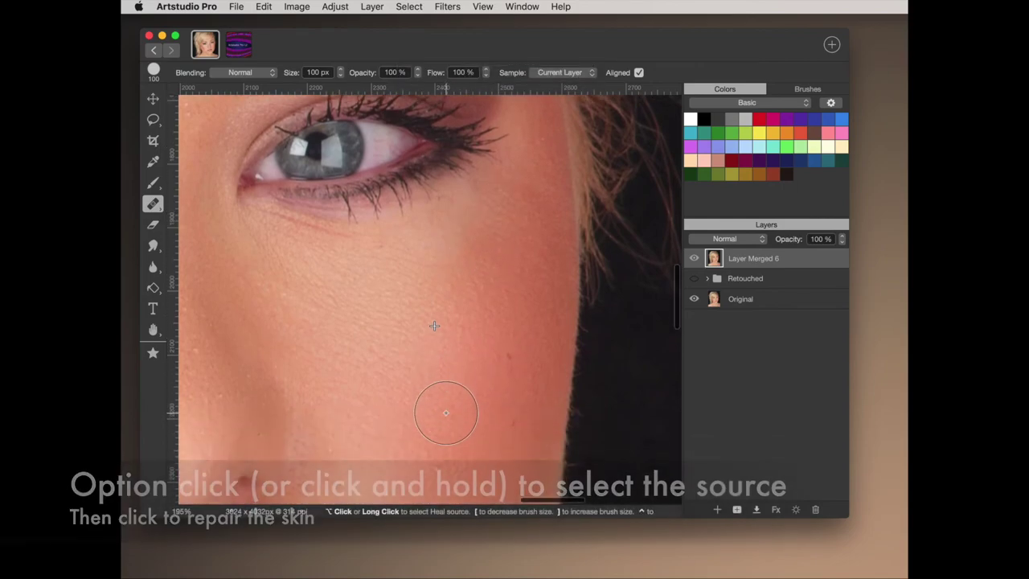
key(bracketleft)
key(bracketleft)
key(bracketleft)
key(bracketleft)
key(bracketleft)
key(bracketleft)
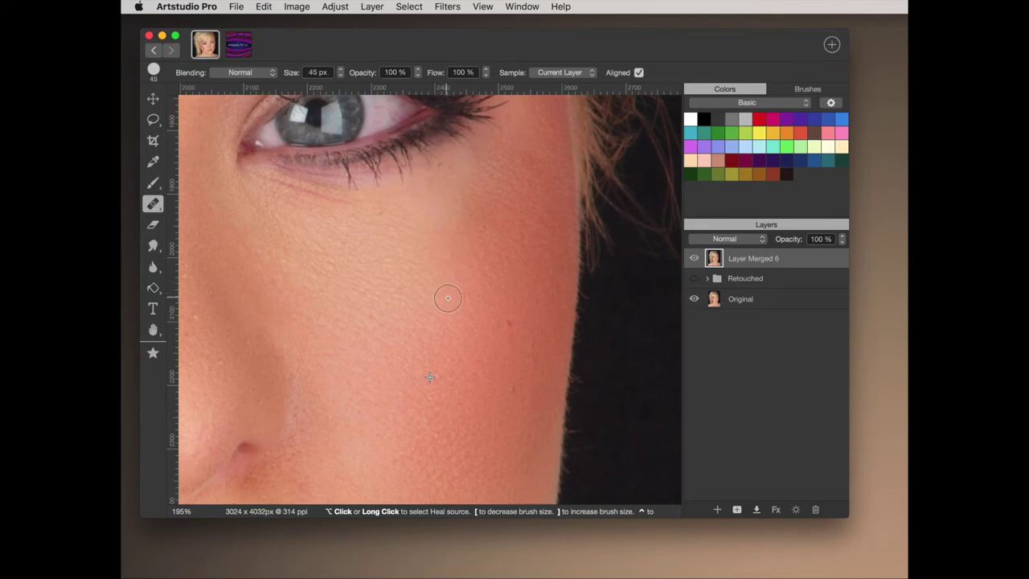
scroll(487, 338, down, 2)
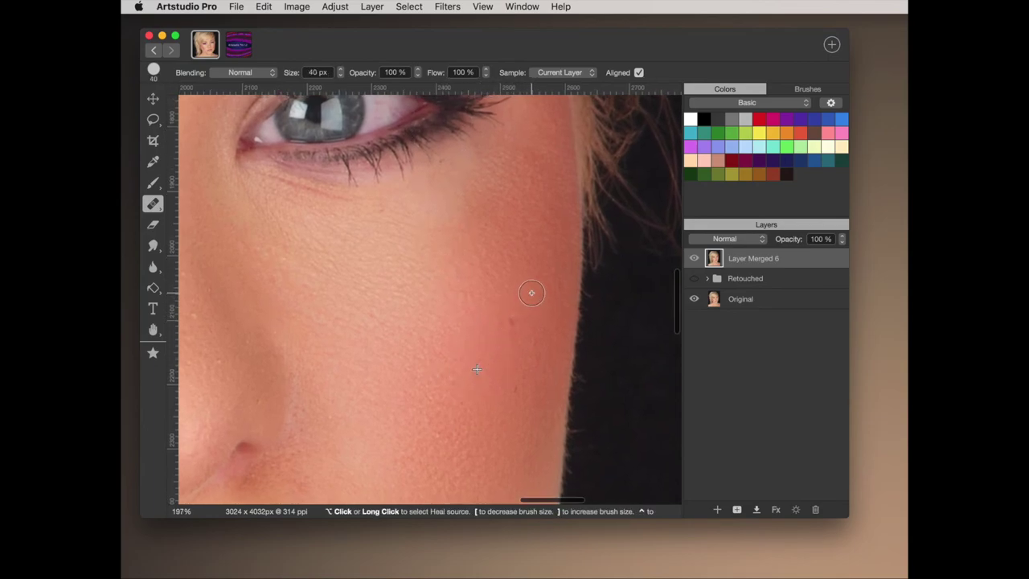
alt+click(515, 352)
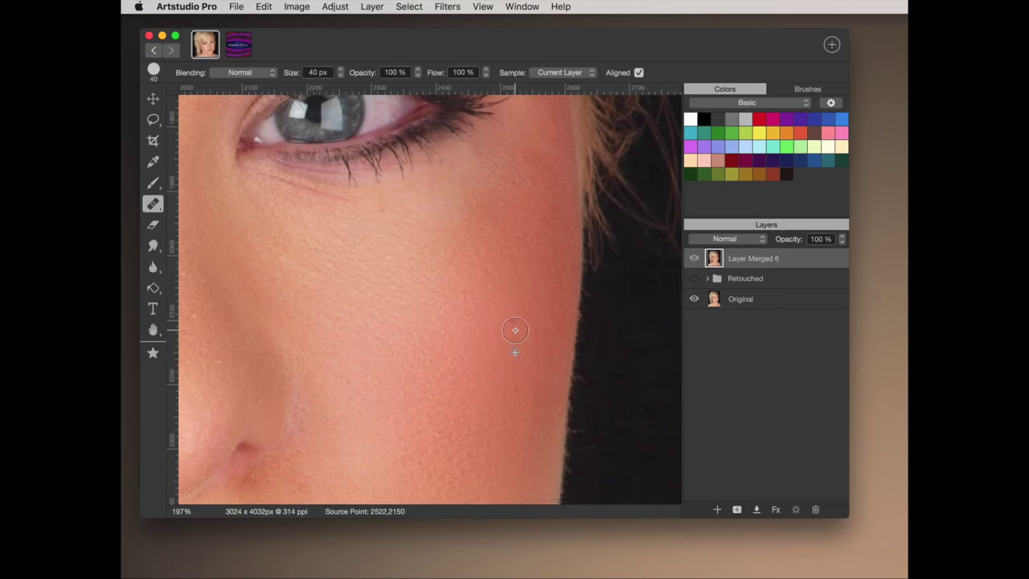
click(512, 324)
- Heal the small spots on the lower cheek beside the mouth corner, sampling clean skin nearby
scroll(519, 306, down, 5)
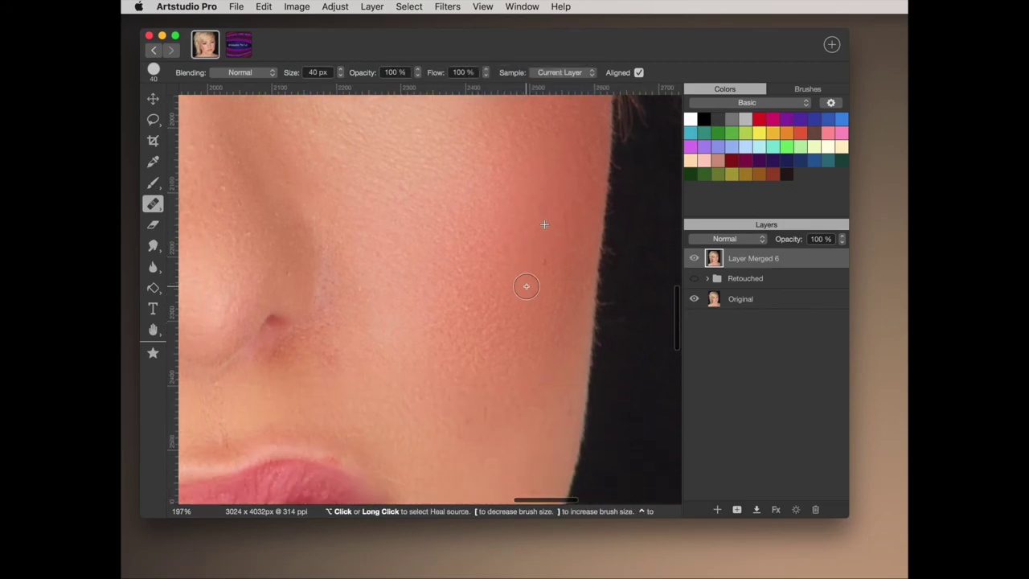
scroll(525, 287, left, 5)
scroll(526, 287, down, 3)
alt+click(565, 333)
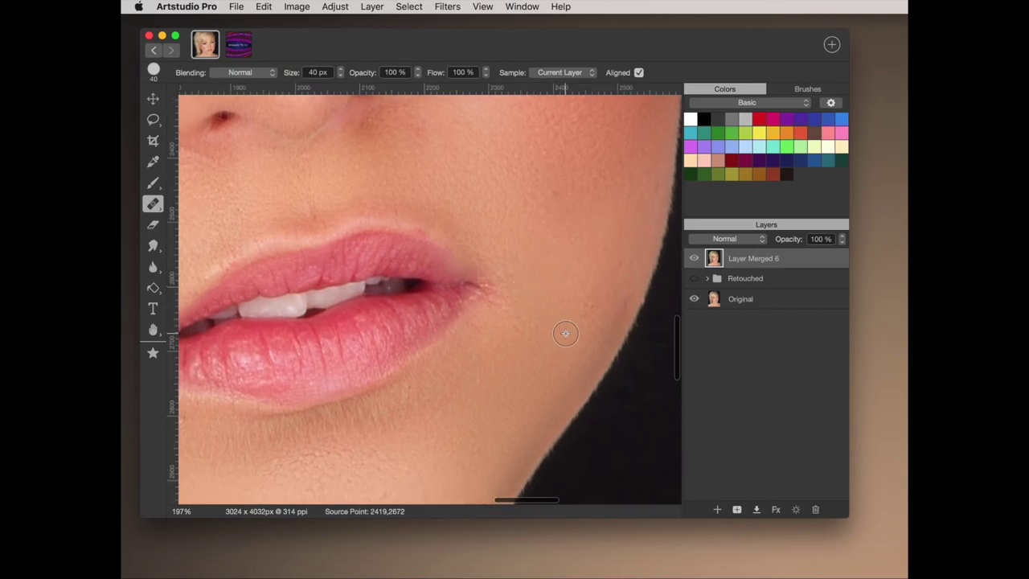
click(583, 311)
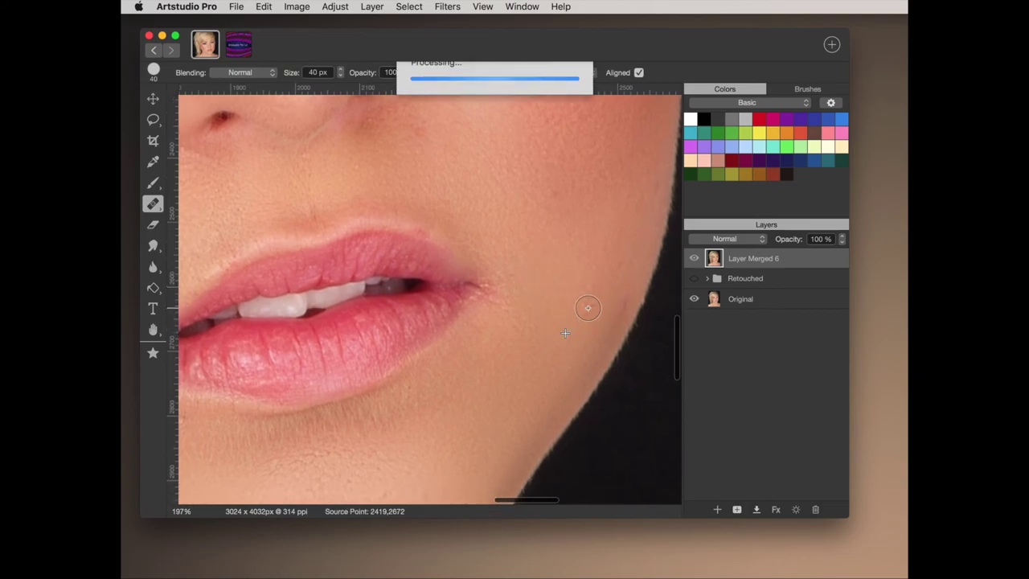
alt+click(596, 245)
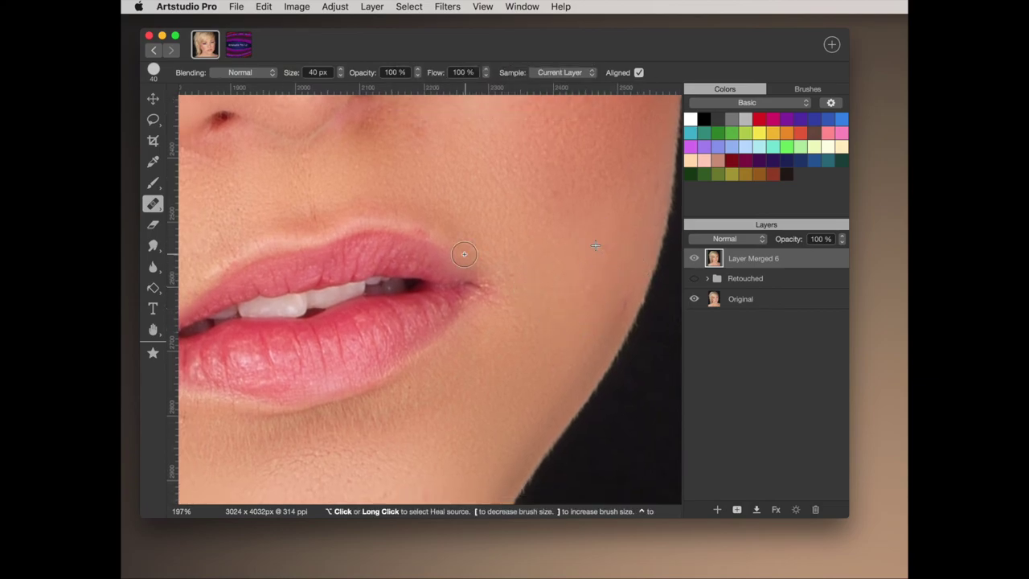
- Heal the blemish just under the lower lip near the mouth corner, sampling the chin skin below it
scroll(466, 250, left, 10)
scroll(475, 272, down, 3)
scroll(476, 271, down, 1)
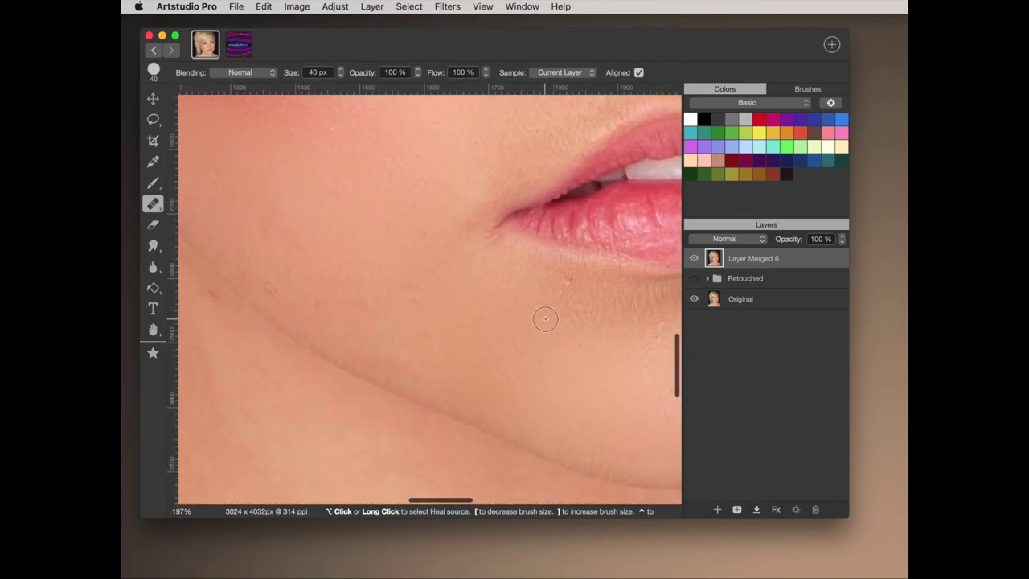
alt+click(556, 315)
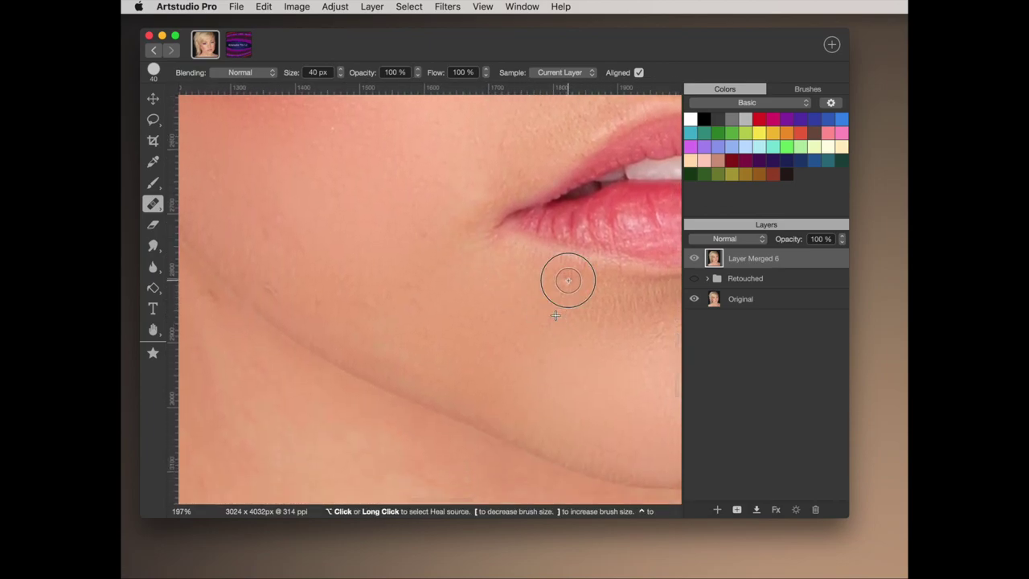
scroll(386, 333, left, 3)
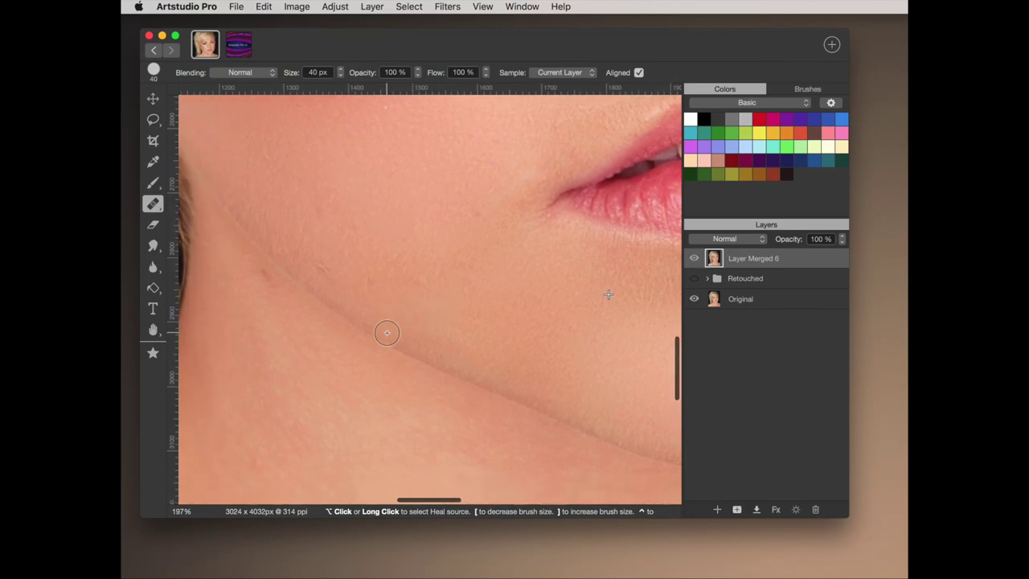
- Compare the whole face before and after retouching by toggling the merged layer's visibility
scroll(386, 333, up, 2)
ctrl+scroll(385, 333, down, 5)
key(v)
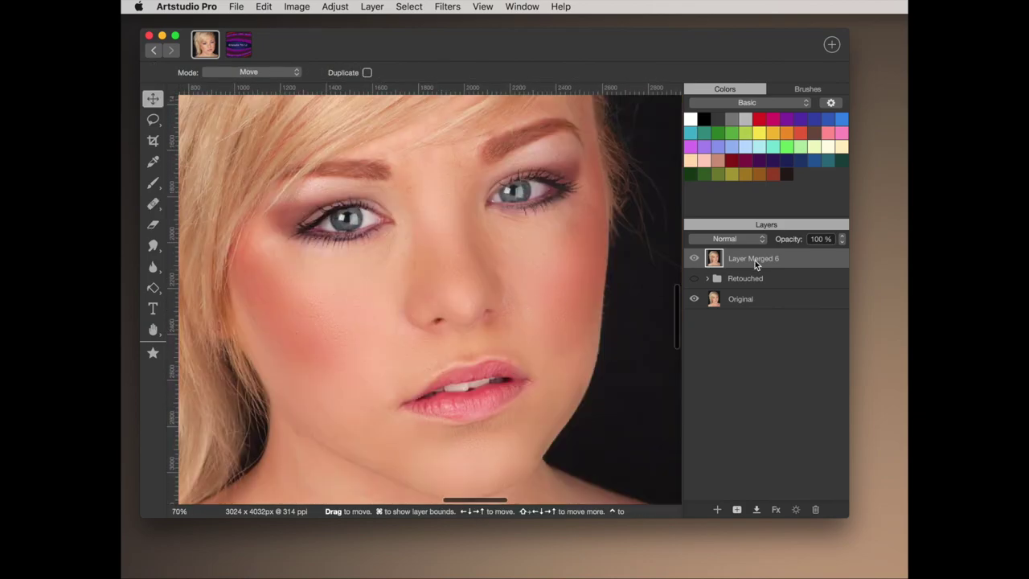
click(694, 259)
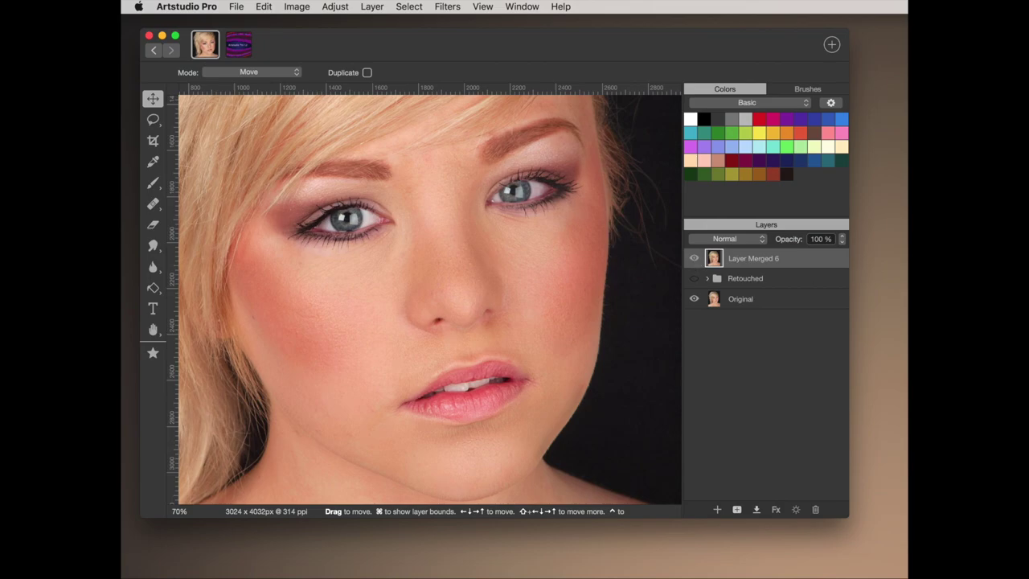